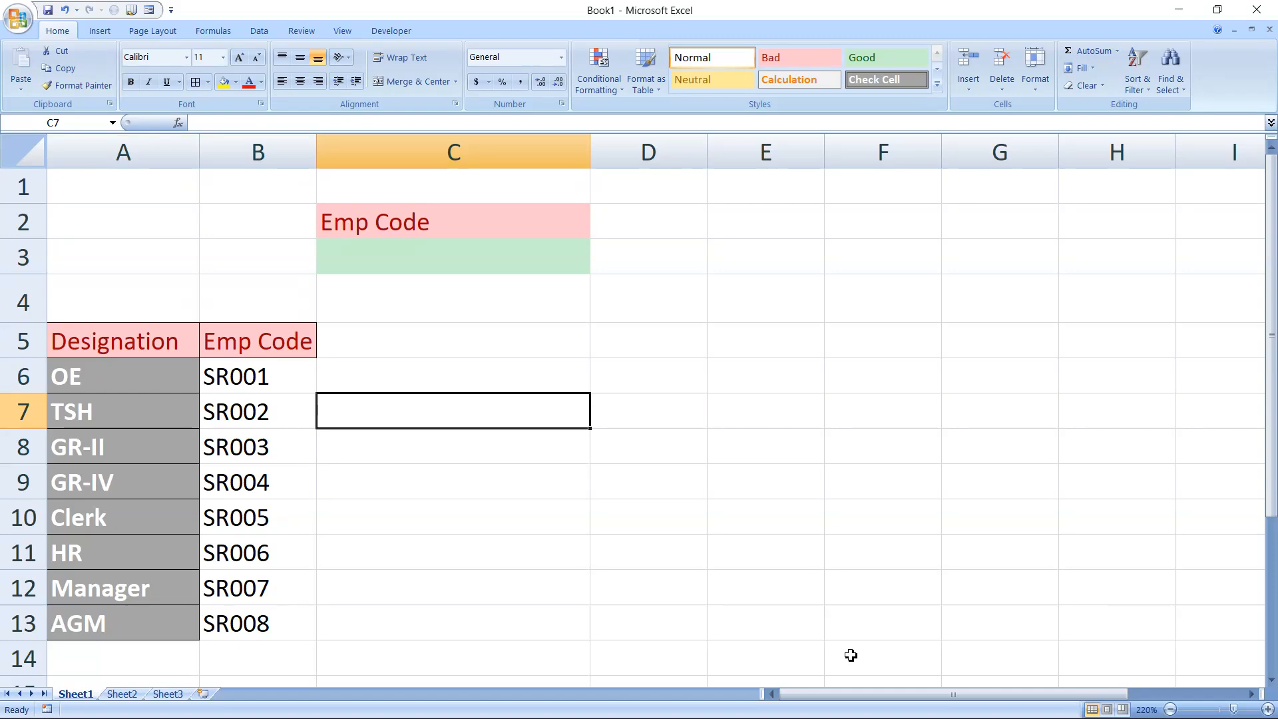
Start a CHOOSE formula in cell C4 that uses RIGHT(C3,1) as its index number
click(400, 250)
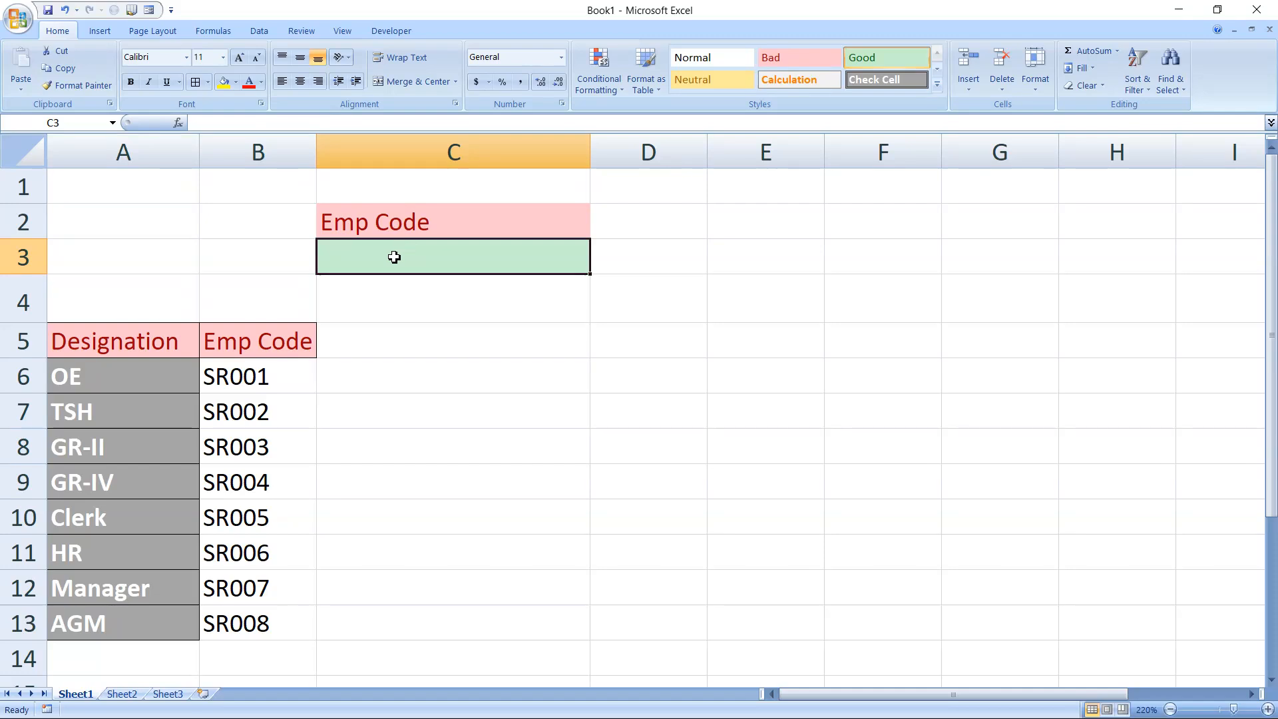
click(380, 298)
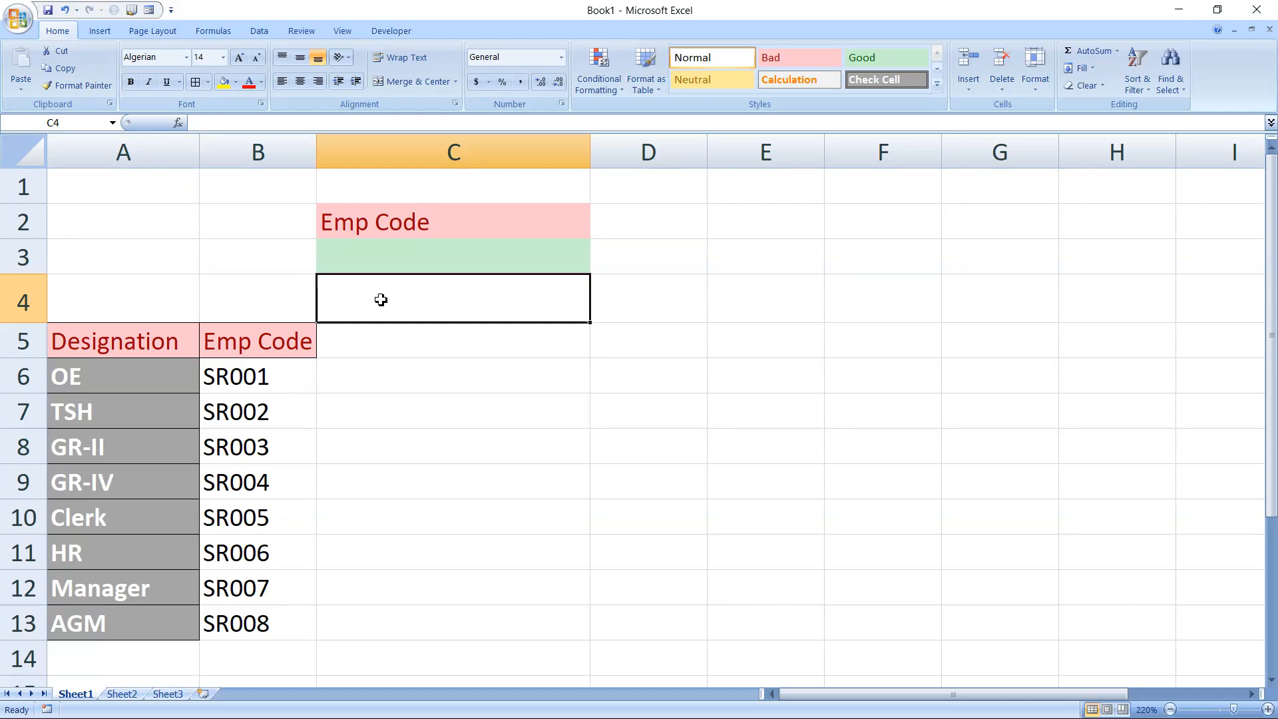
text(=ch)
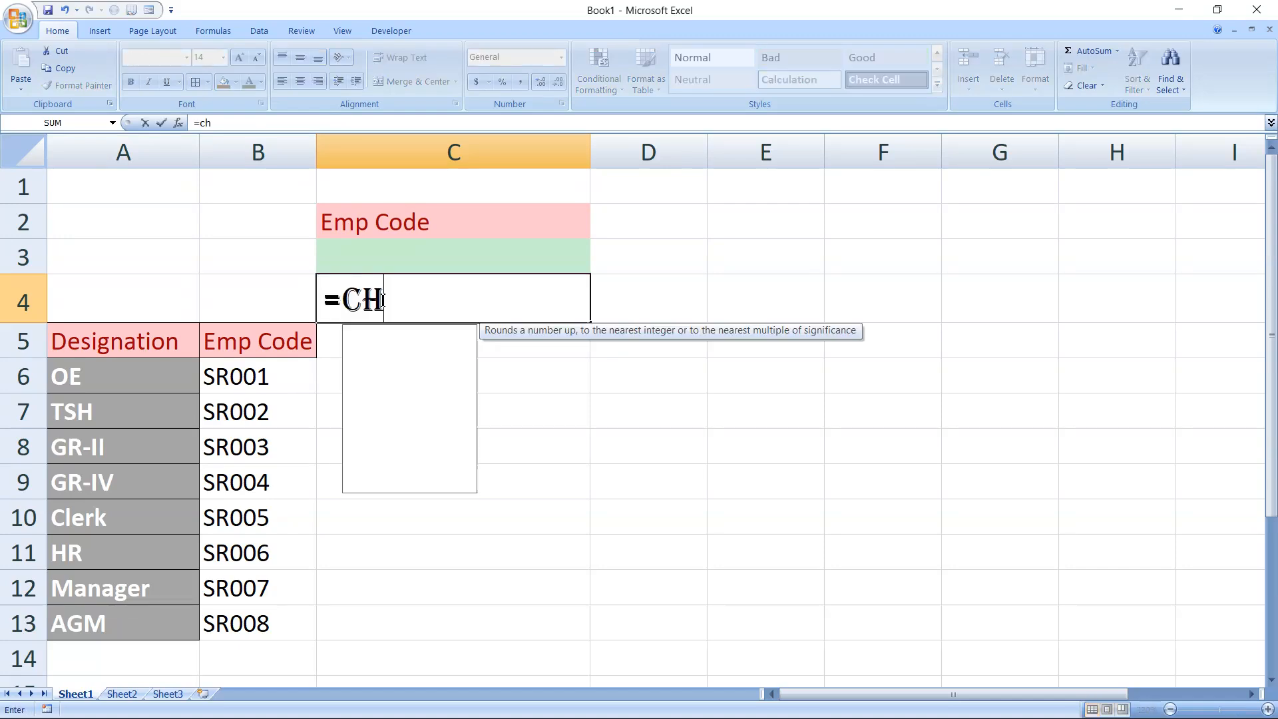
text(oo)
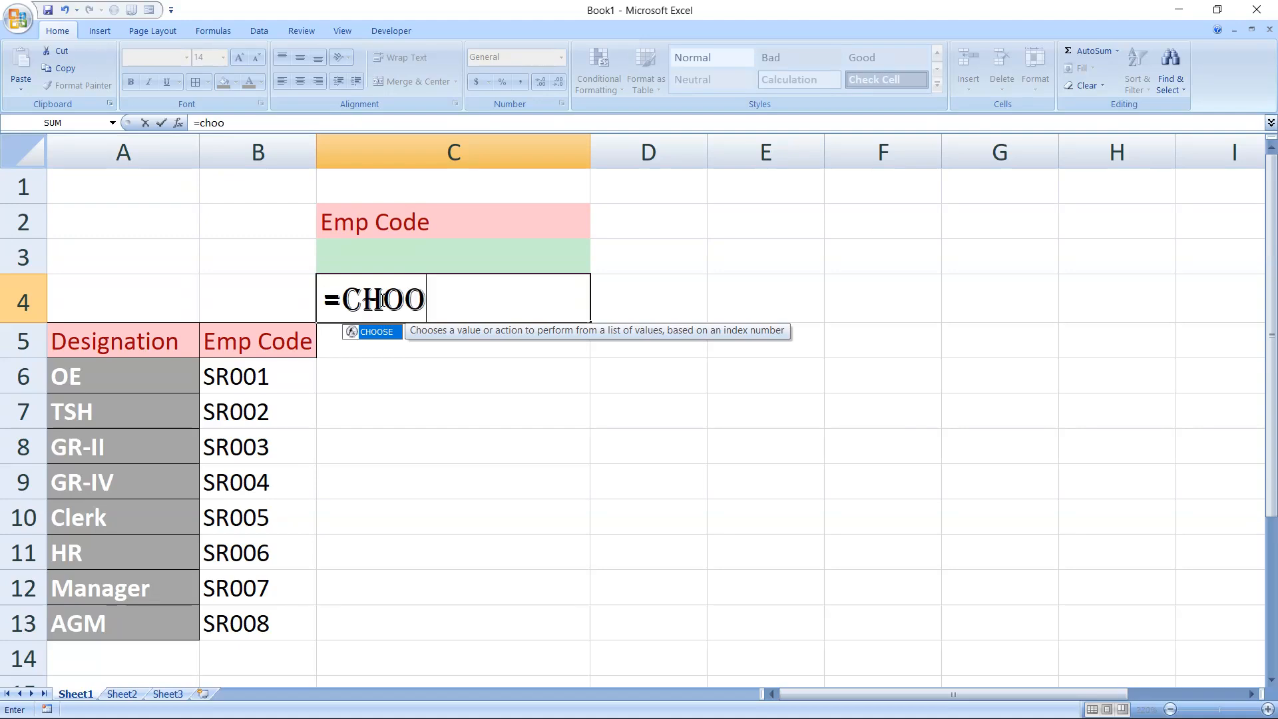
text(se)
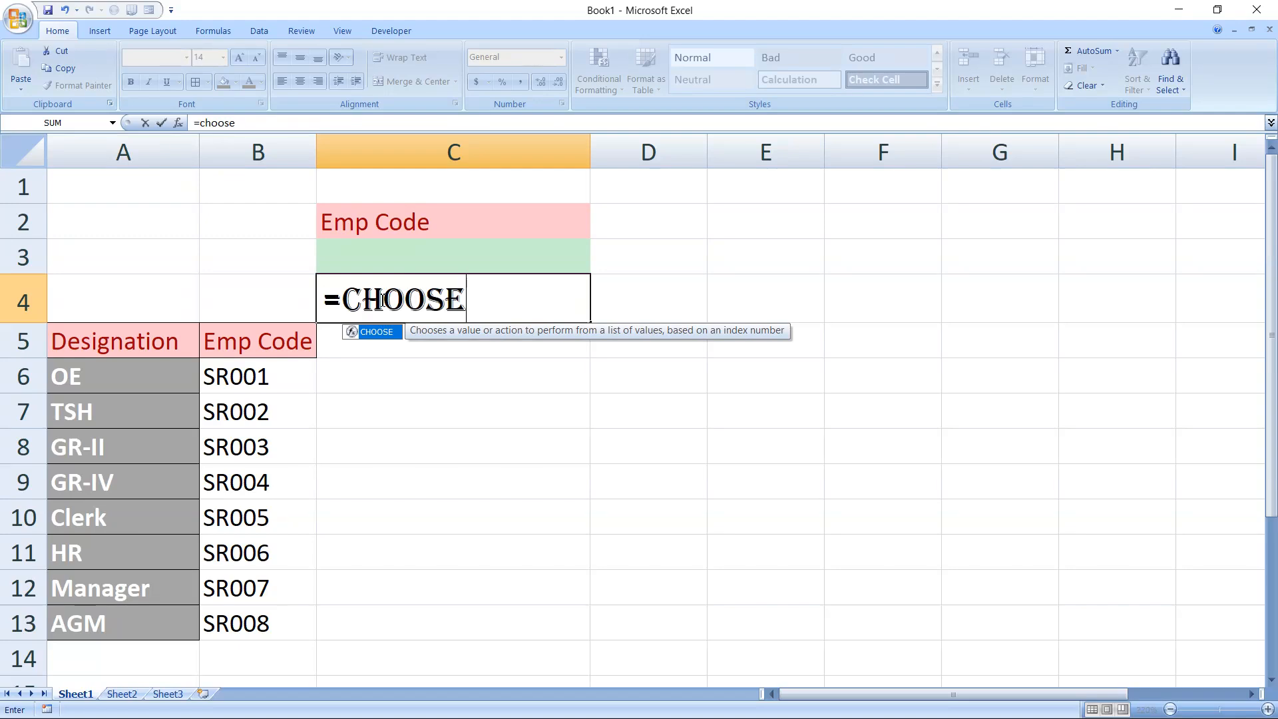
key(Tab)
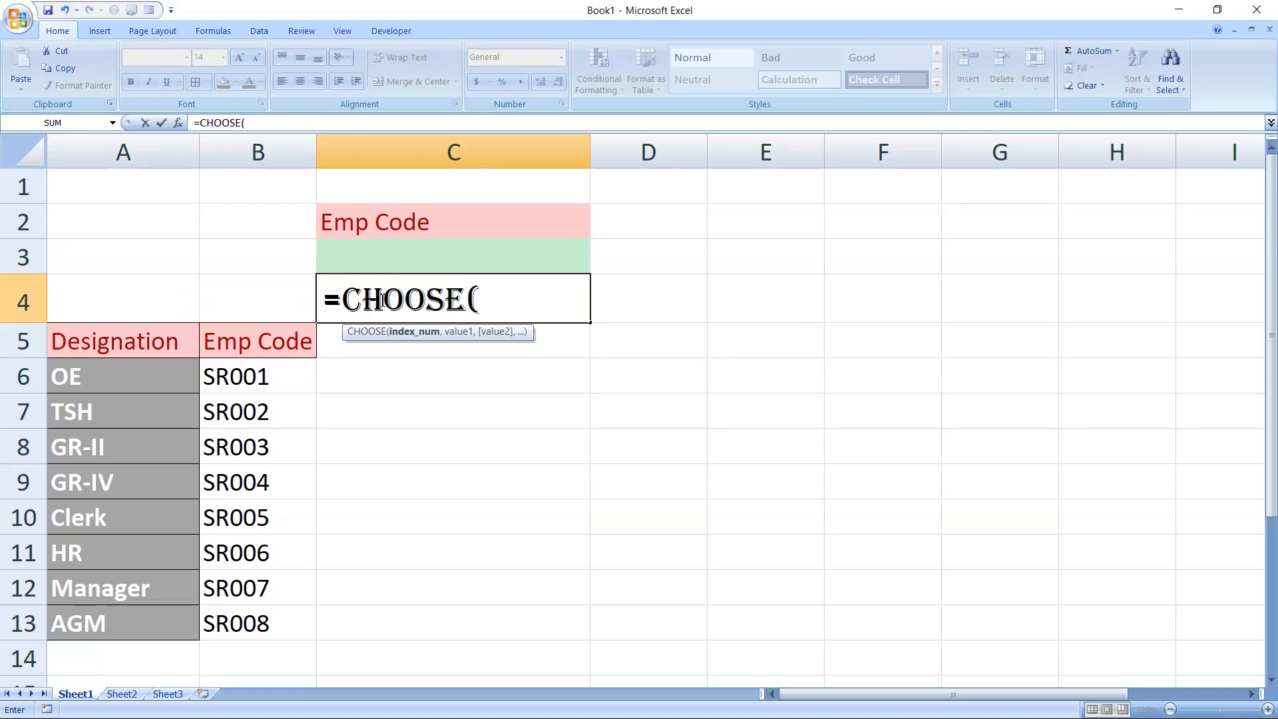
text(right)
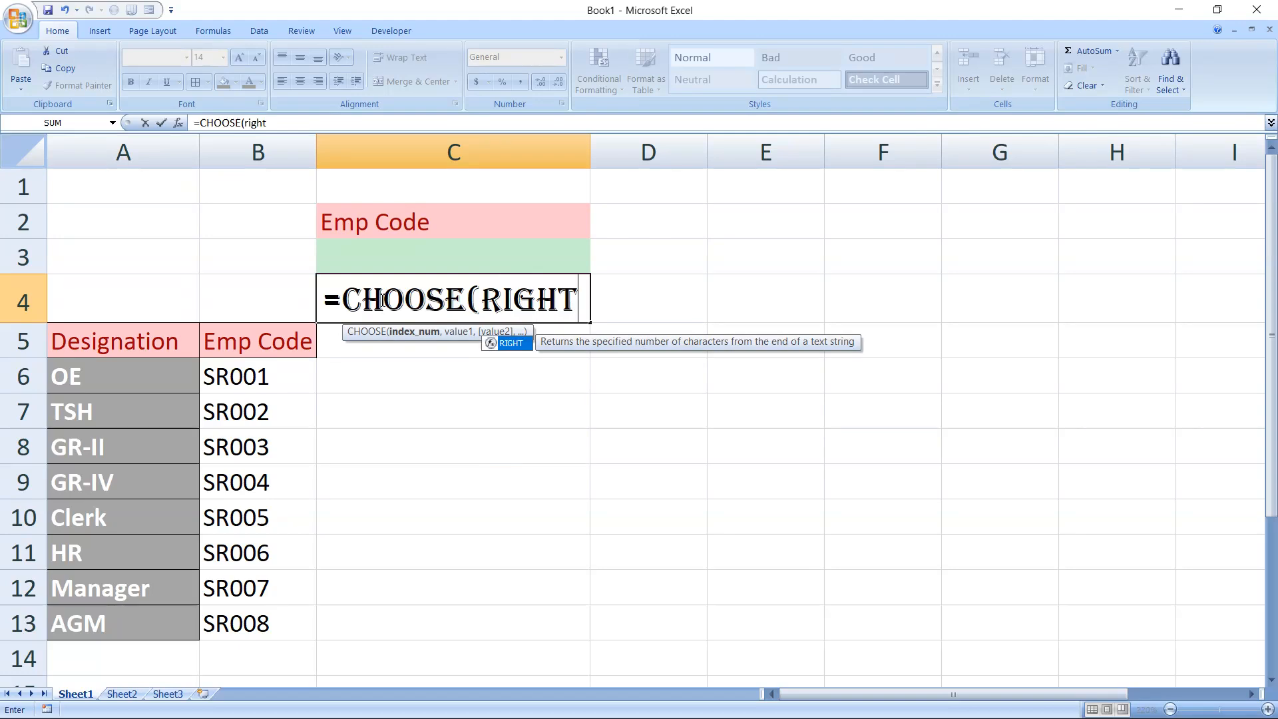
key(Tab)
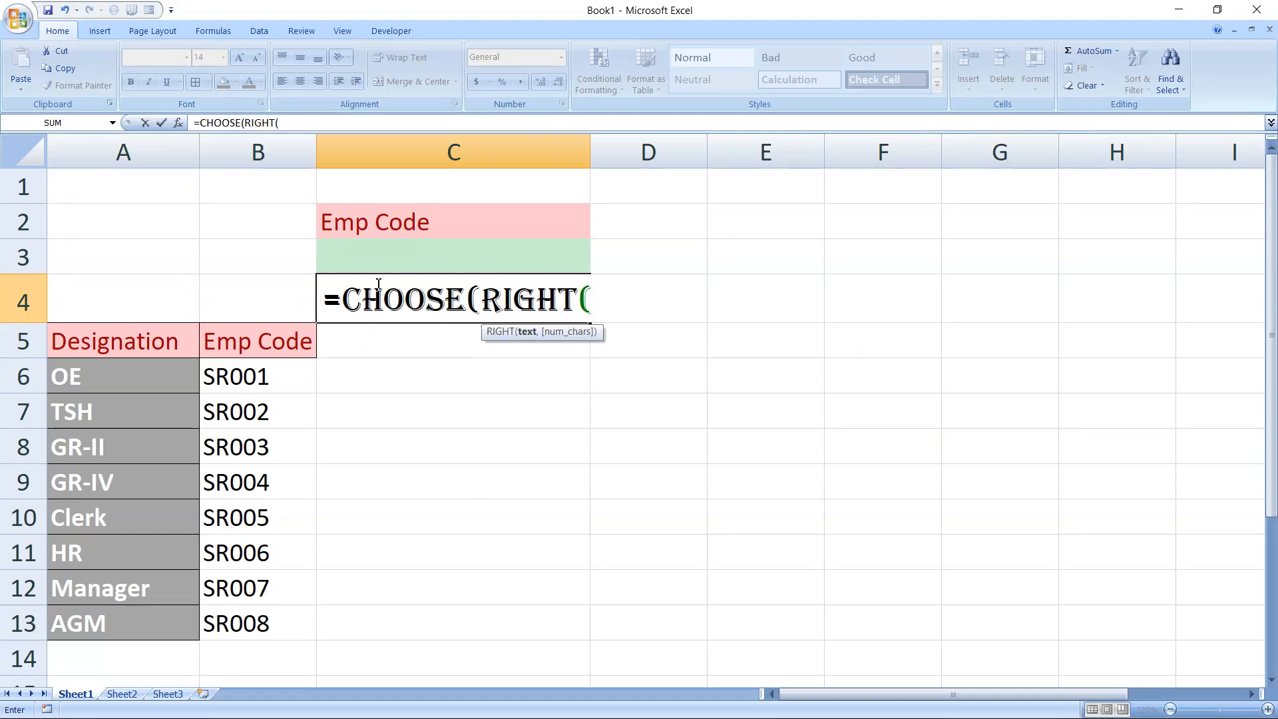
click(462, 261)
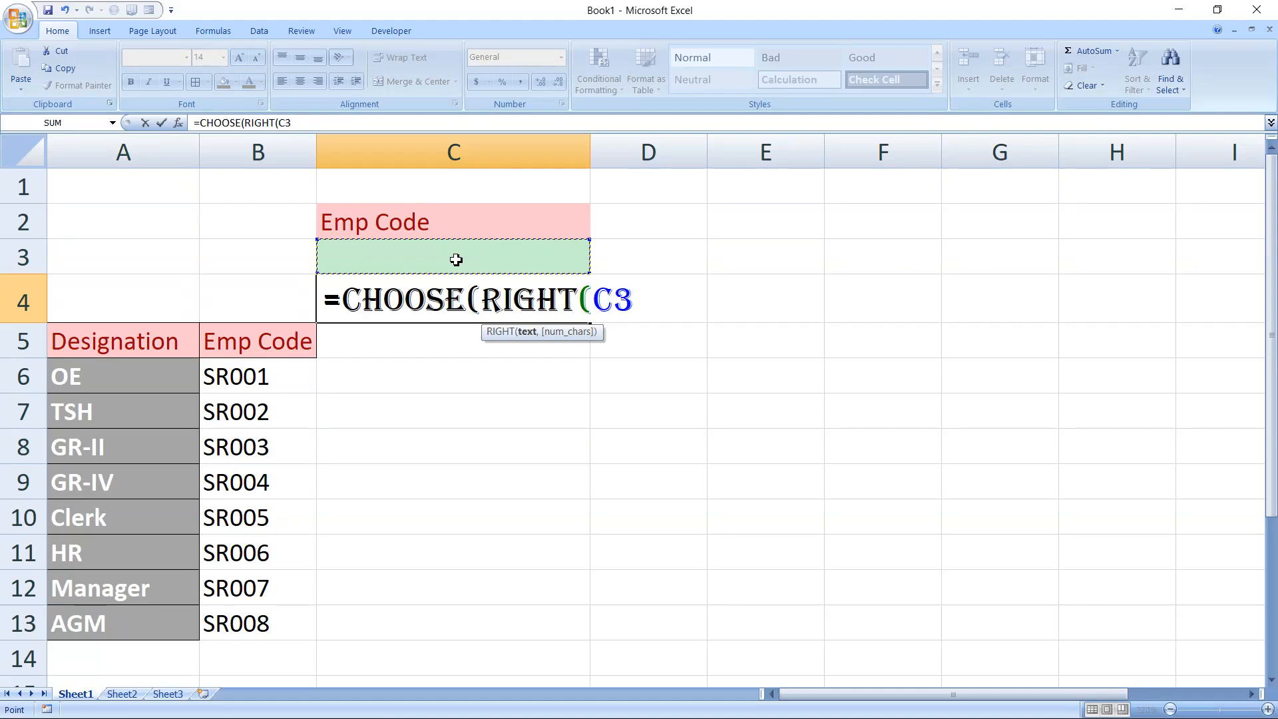
text(,1)
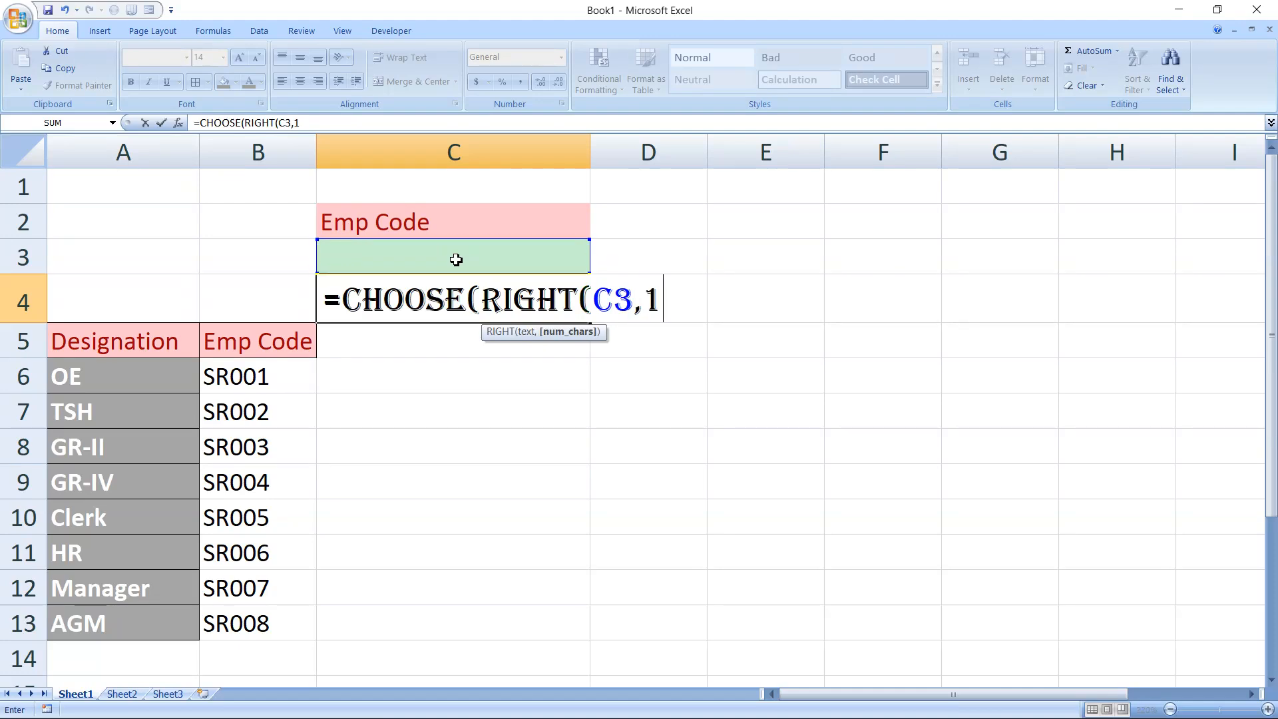
text(),)
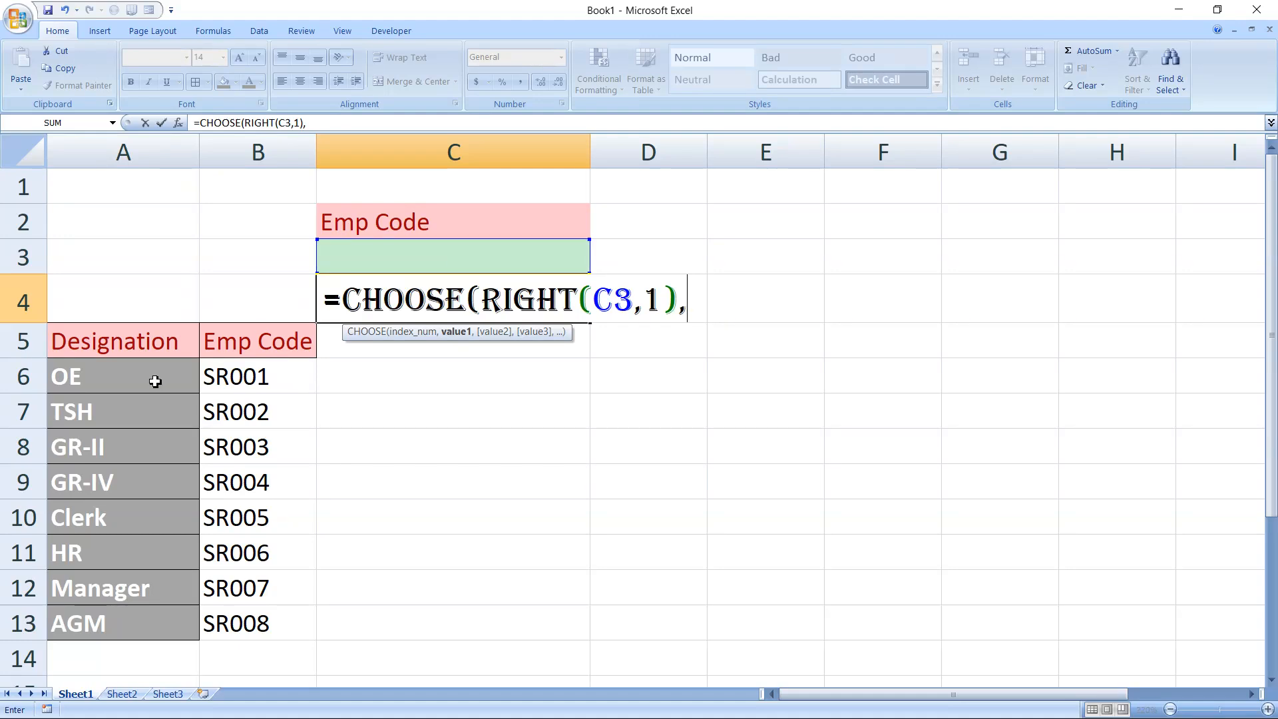
Add the designation cells A6, A7, A8, A9, A10 and A11 as consecutive values of the CHOOSE formula
click(156, 380)
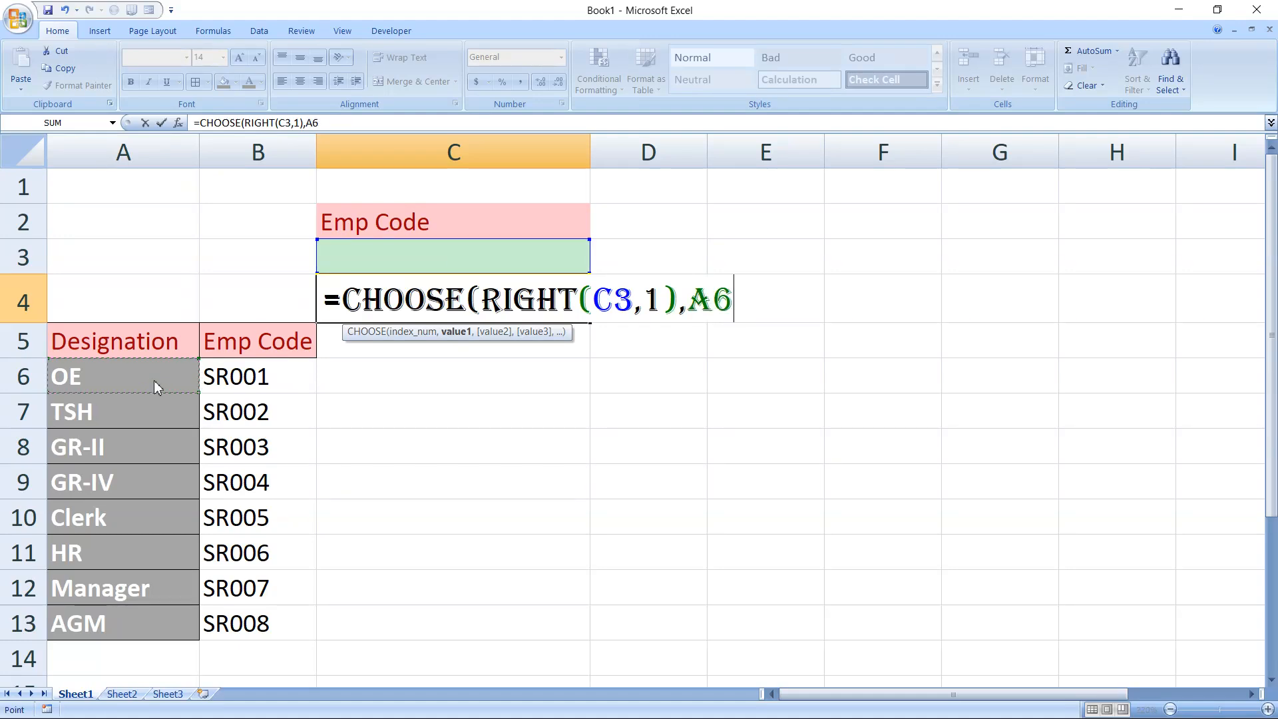
text(,)
click(146, 410)
text(,)
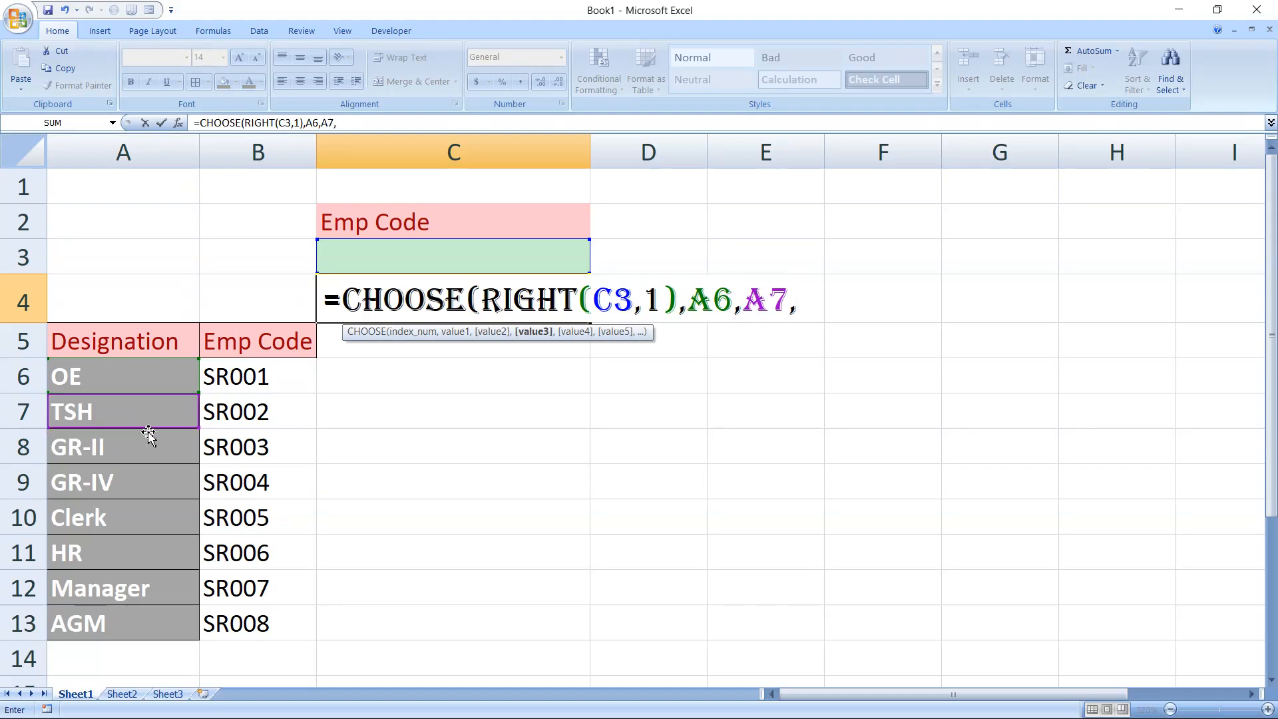
click(150, 452)
text(,)
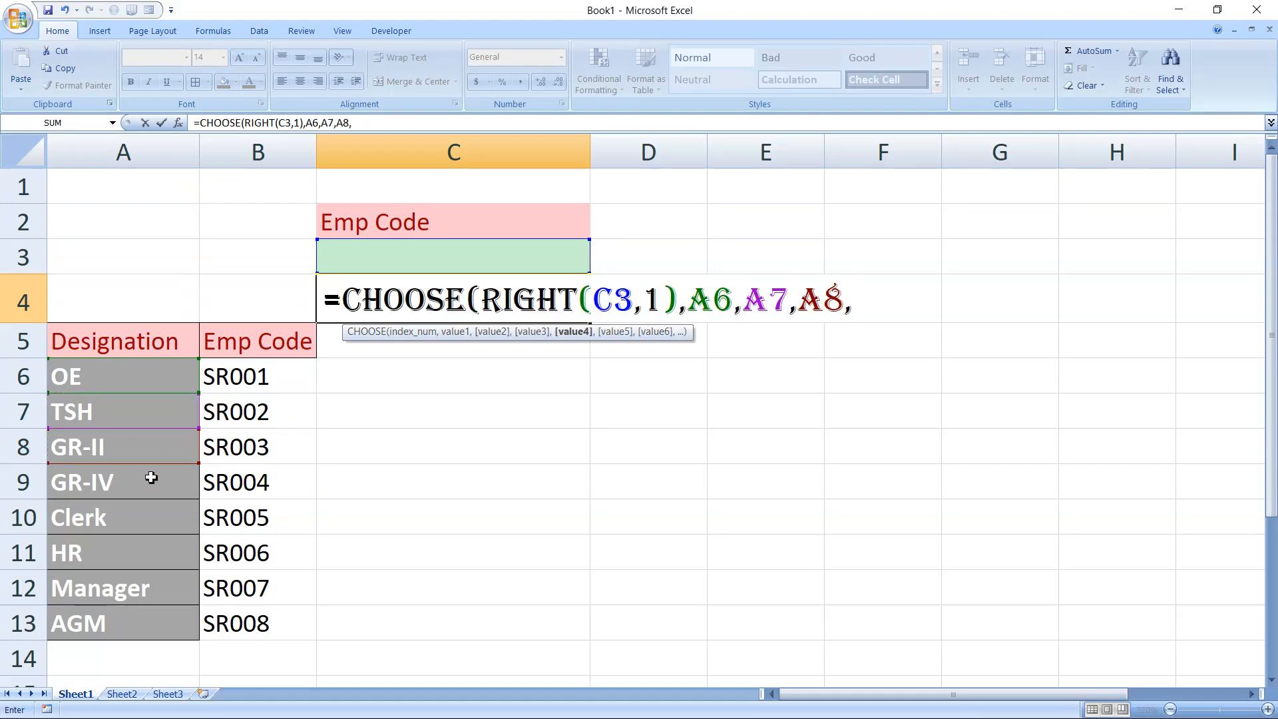
click(151, 484)
text(,)
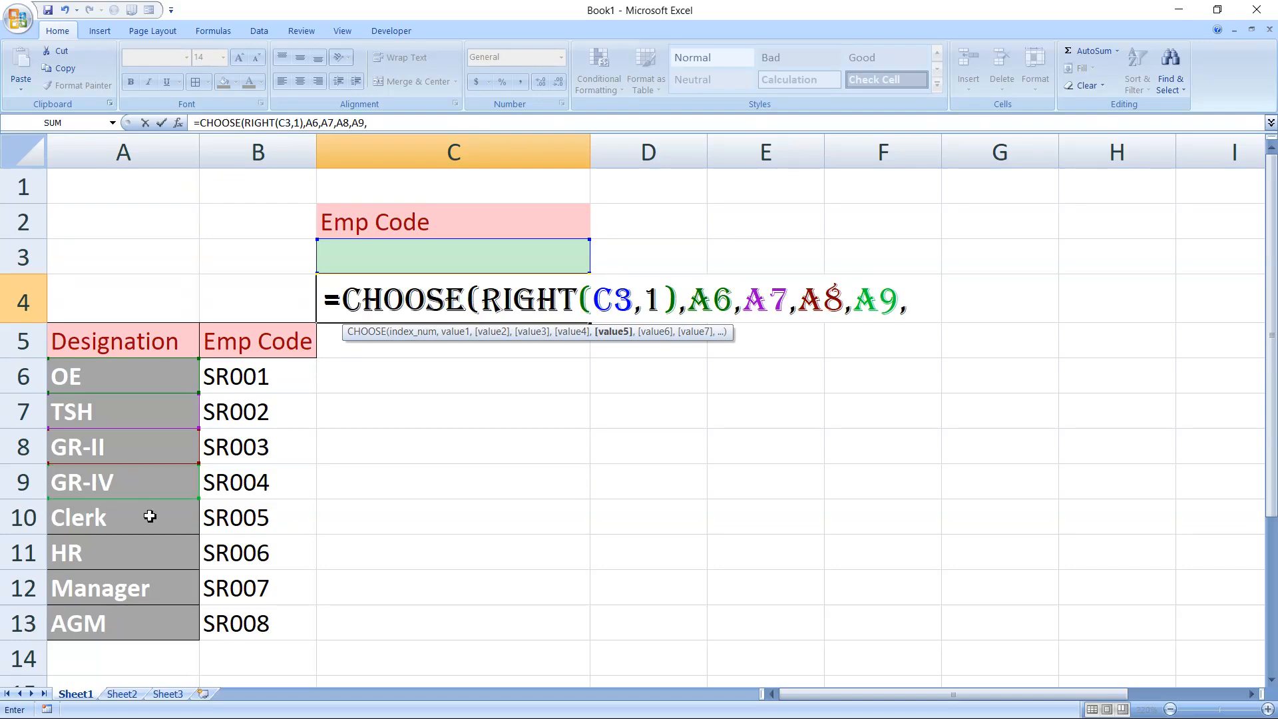
click(150, 517)
text(,,)
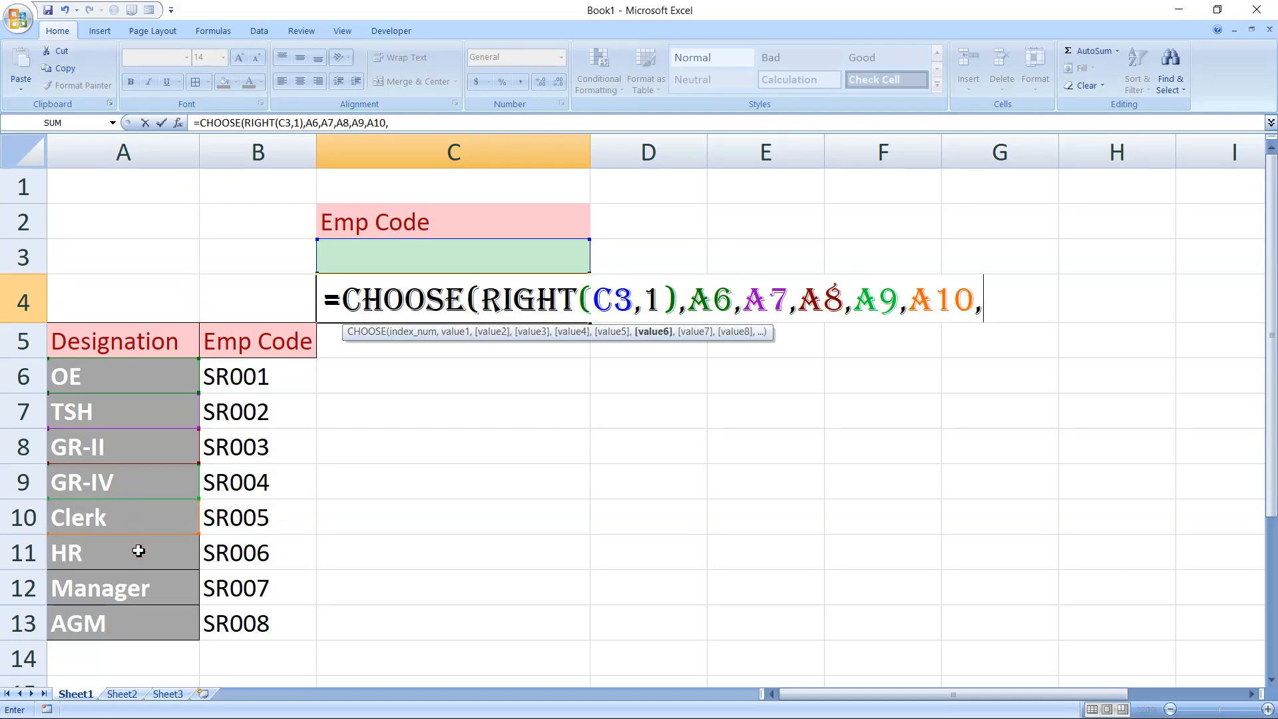
key(BackSpace)
click(138, 550)
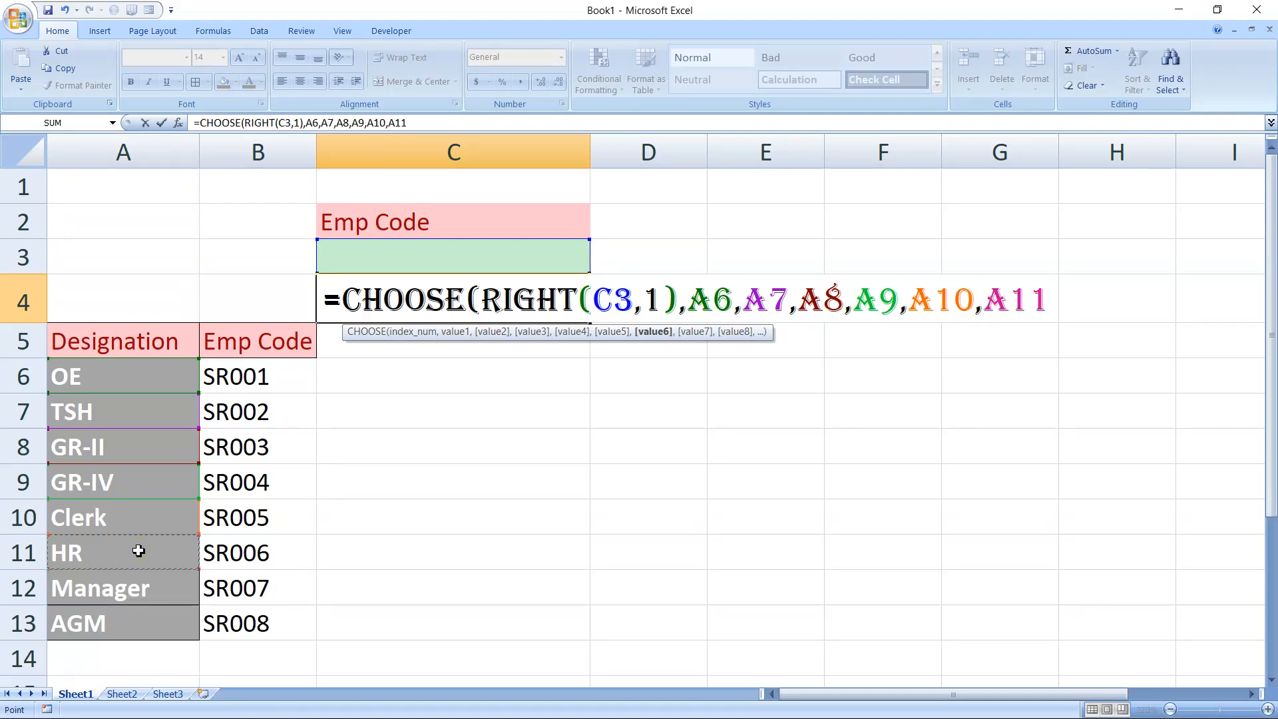
text(,)
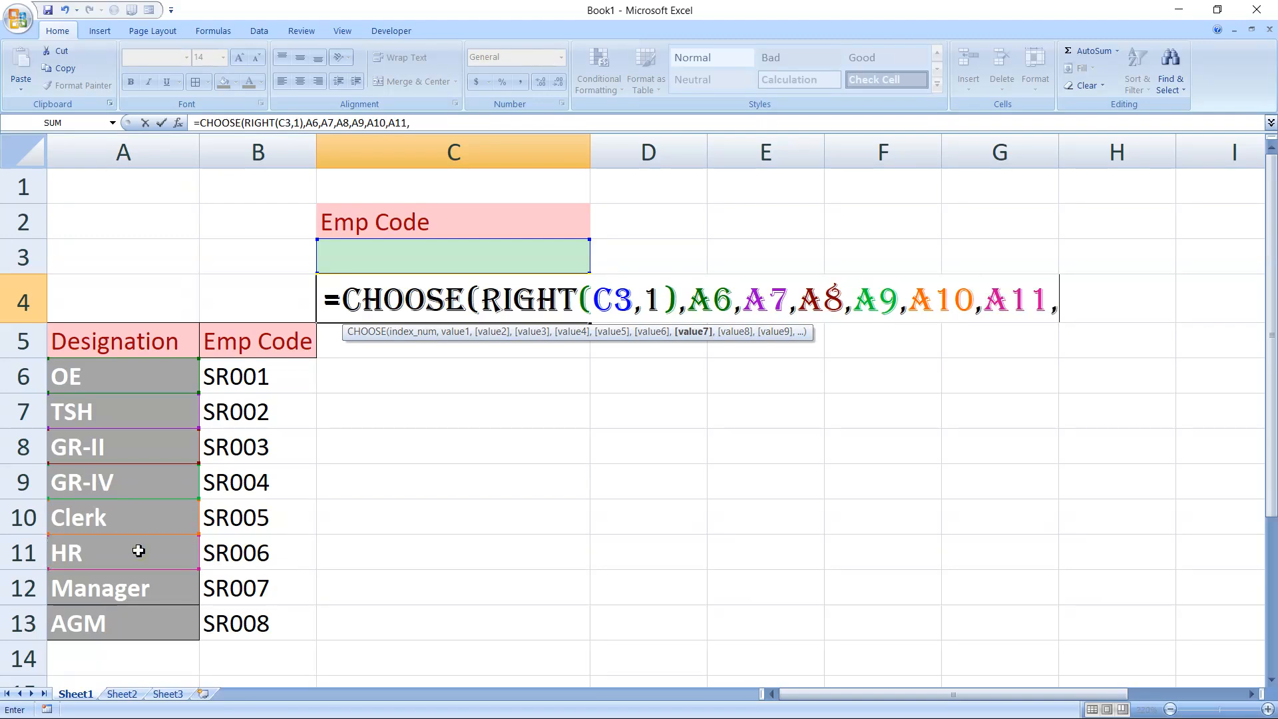
Rework the end of the CHOOSE value list so that A10 is followed by A12 and A13
click(141, 608)
text(,)
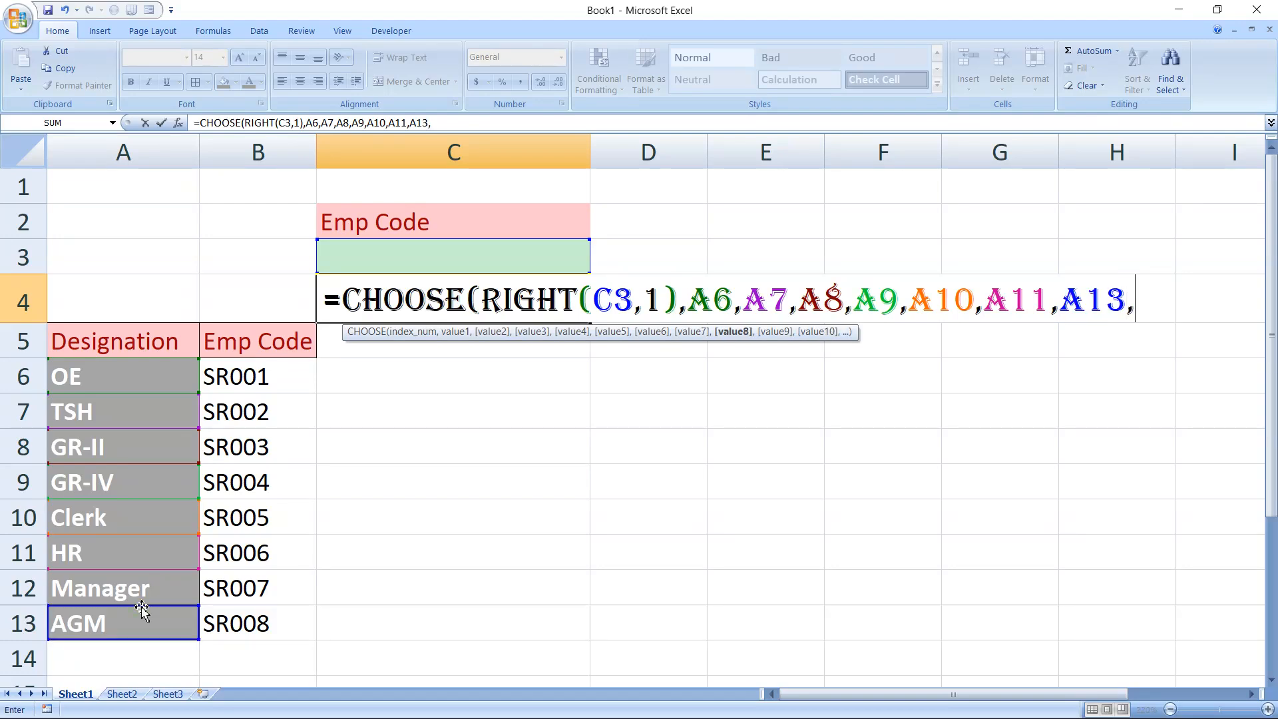
key(BackSpace)
key(BackSpace)
key(BackSpace)
key(BackSpace)
key(BackSpace)
key(BackSpace)
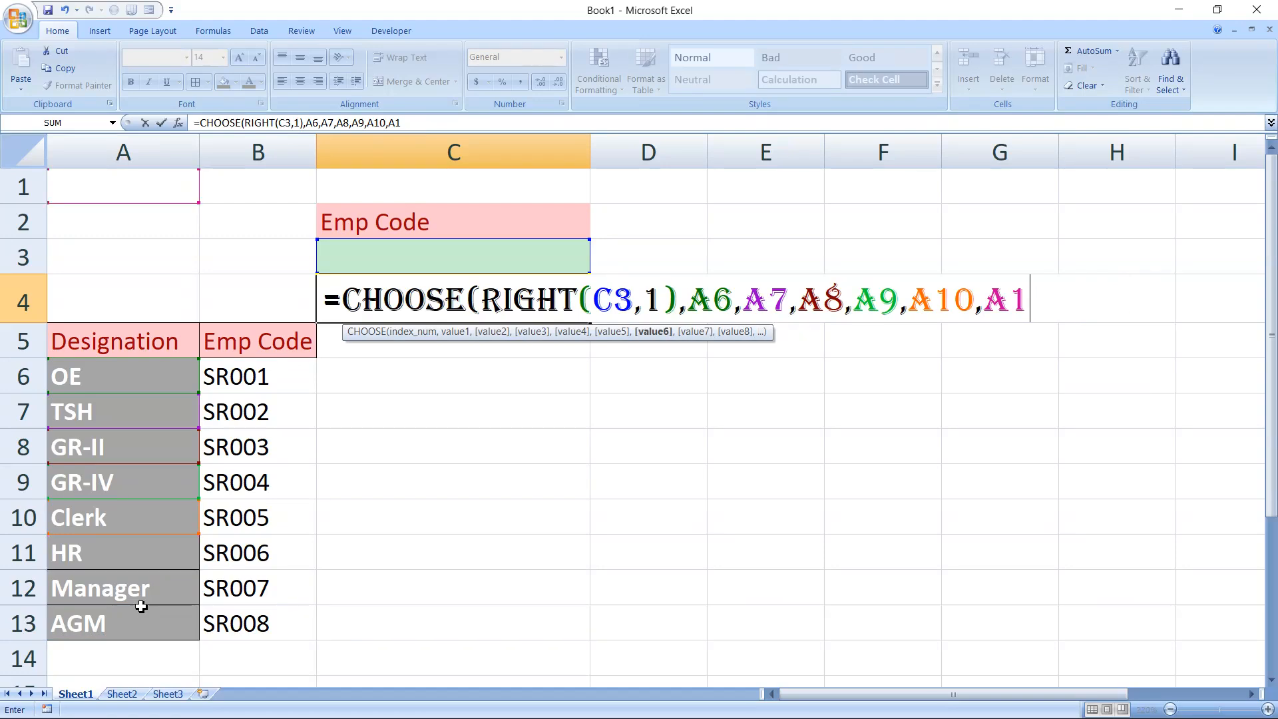
text(2,)
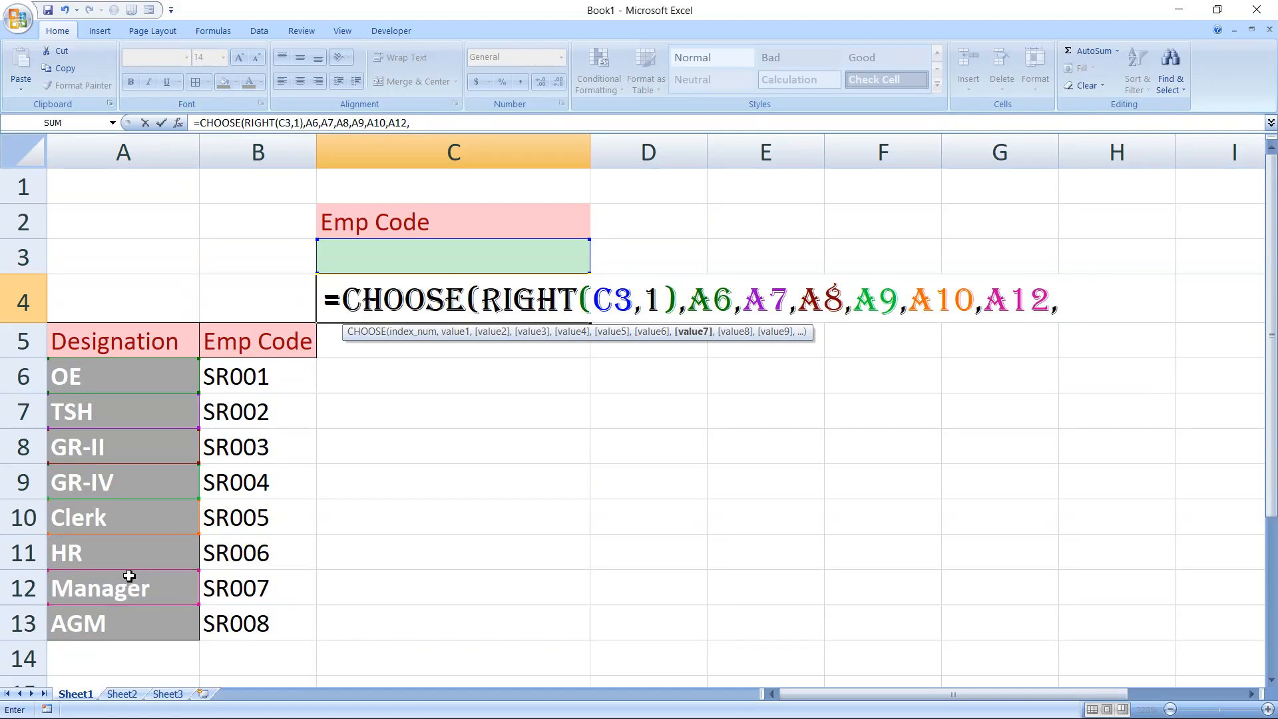
click(126, 623)
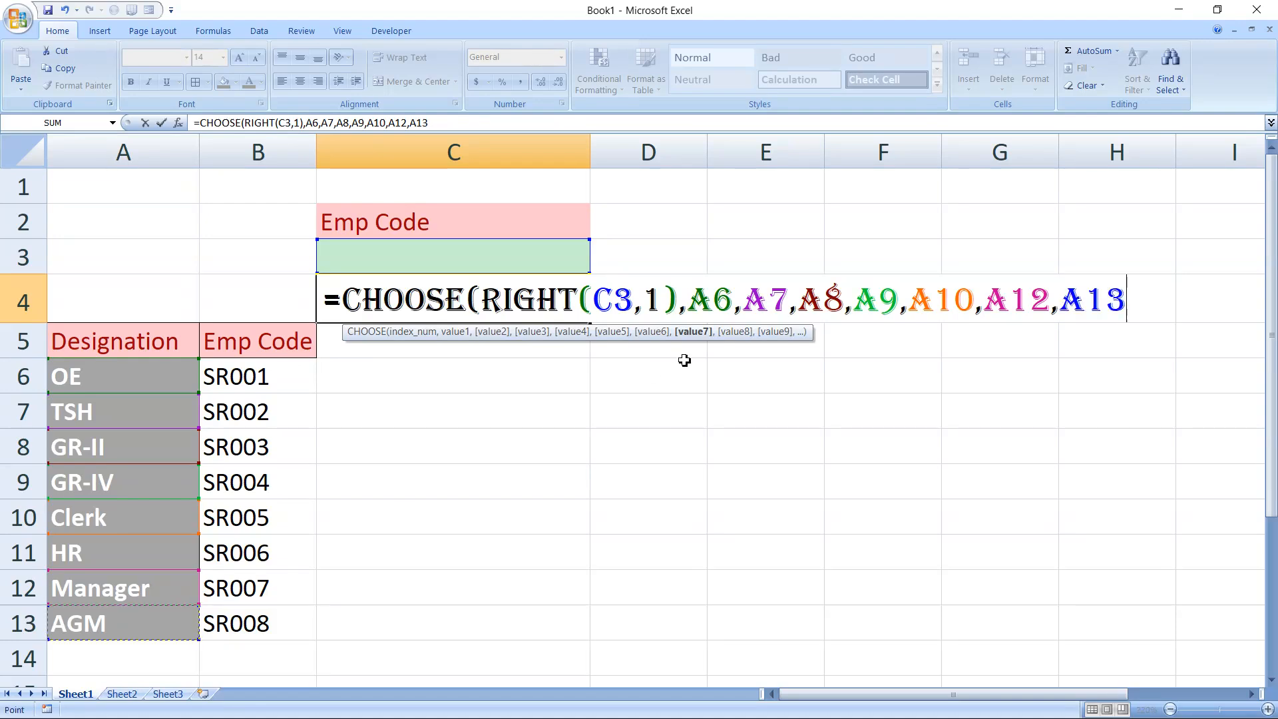
Insert A11 between A10 and A12 in the value list, then close the parenthesis and enter the formula
click(985, 300)
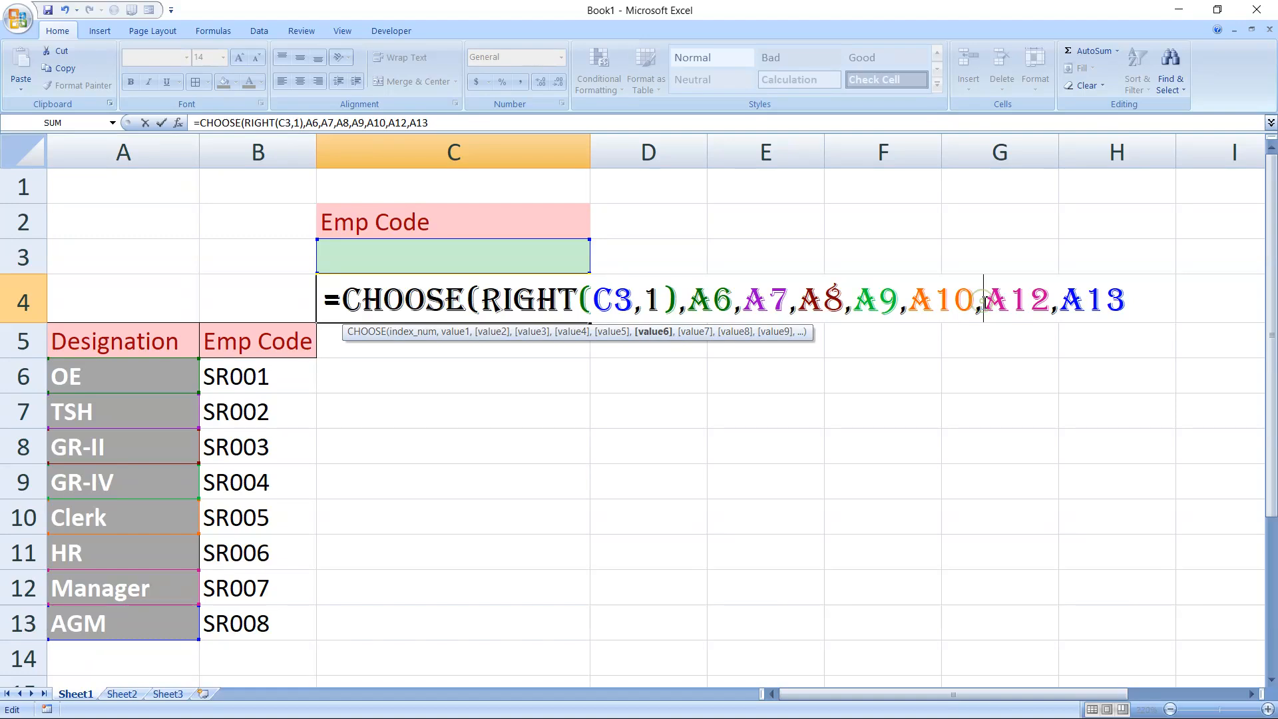
text(A)
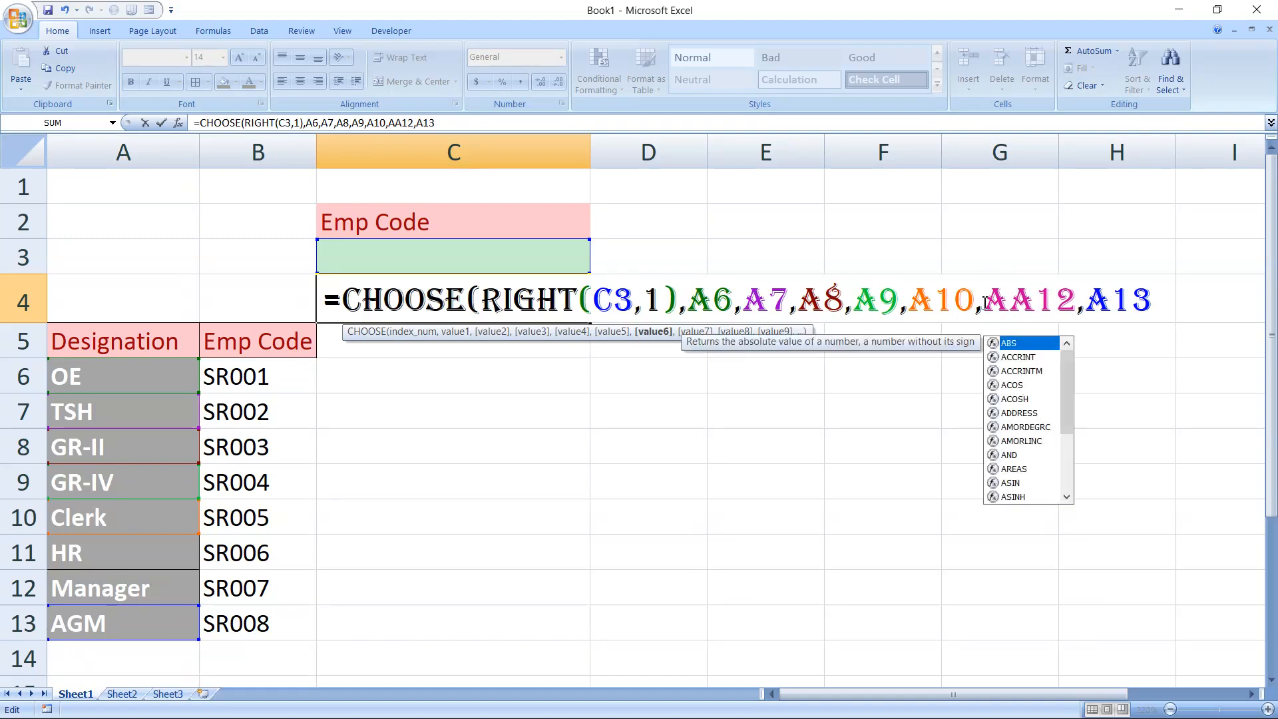
text(11,)
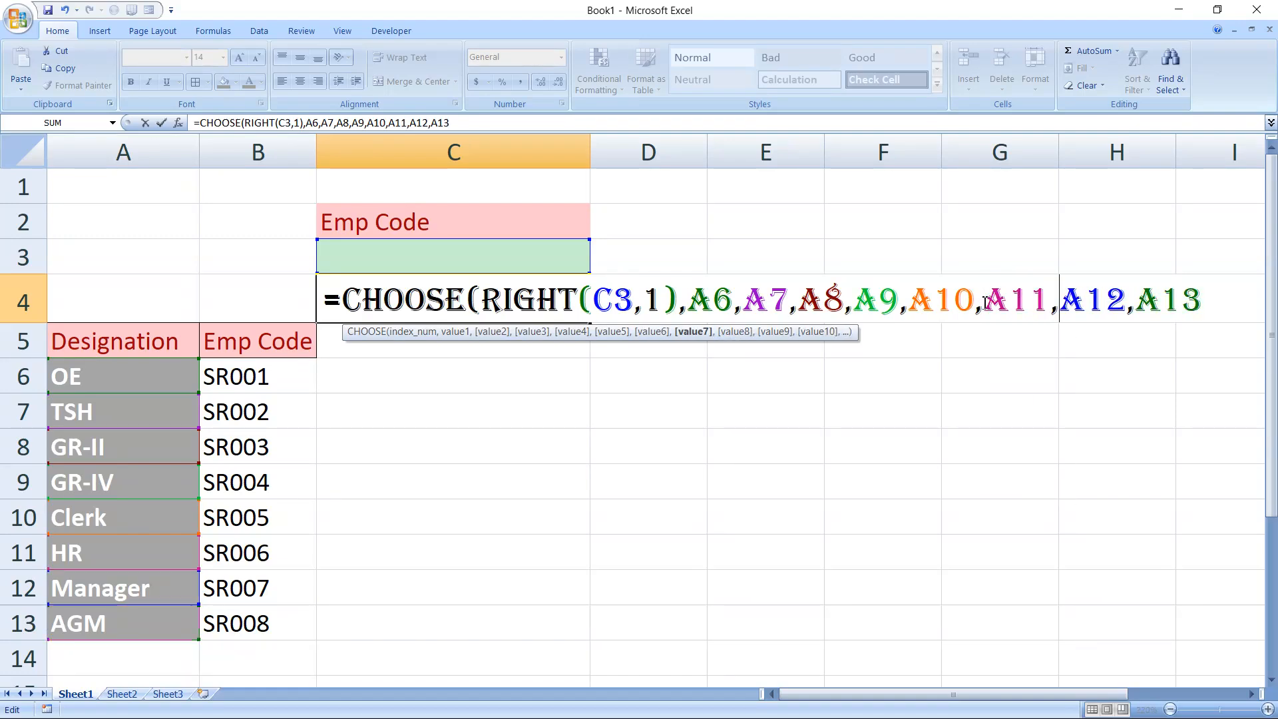
click(1202, 312)
text())
key(Tab)
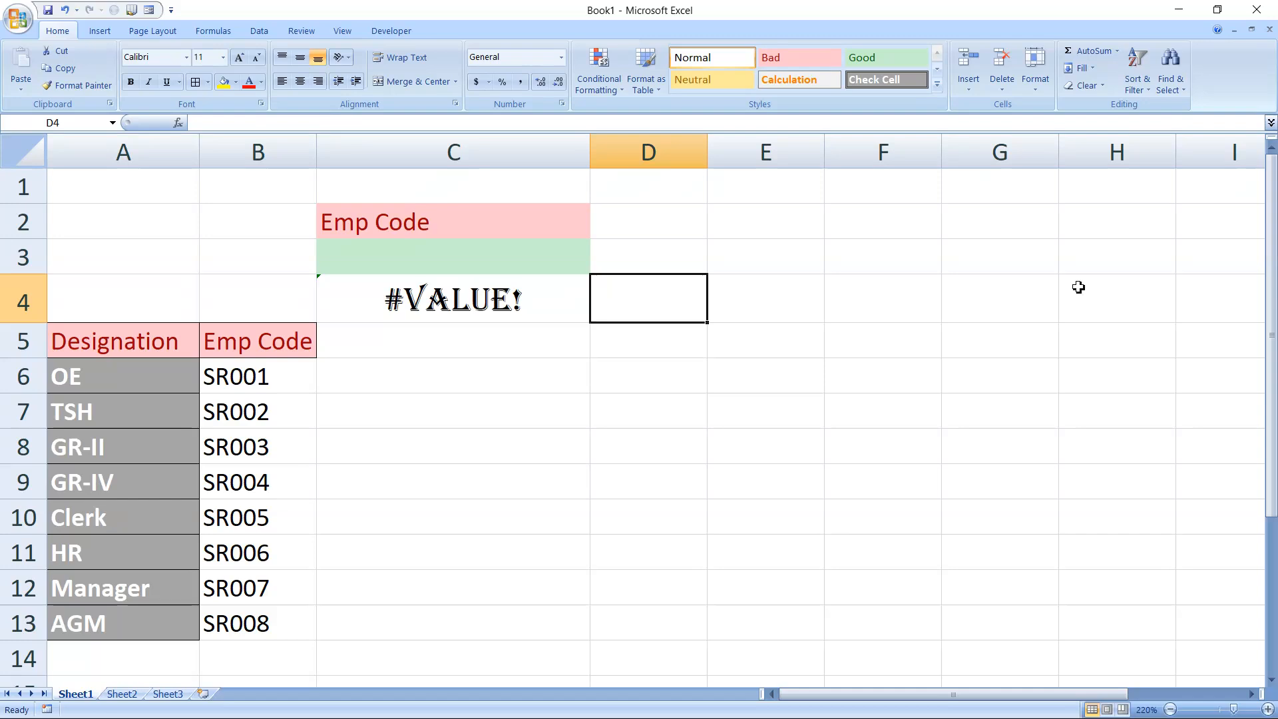
Enter the code SR001 in cell C3 to test the designation lookup
click(433, 254)
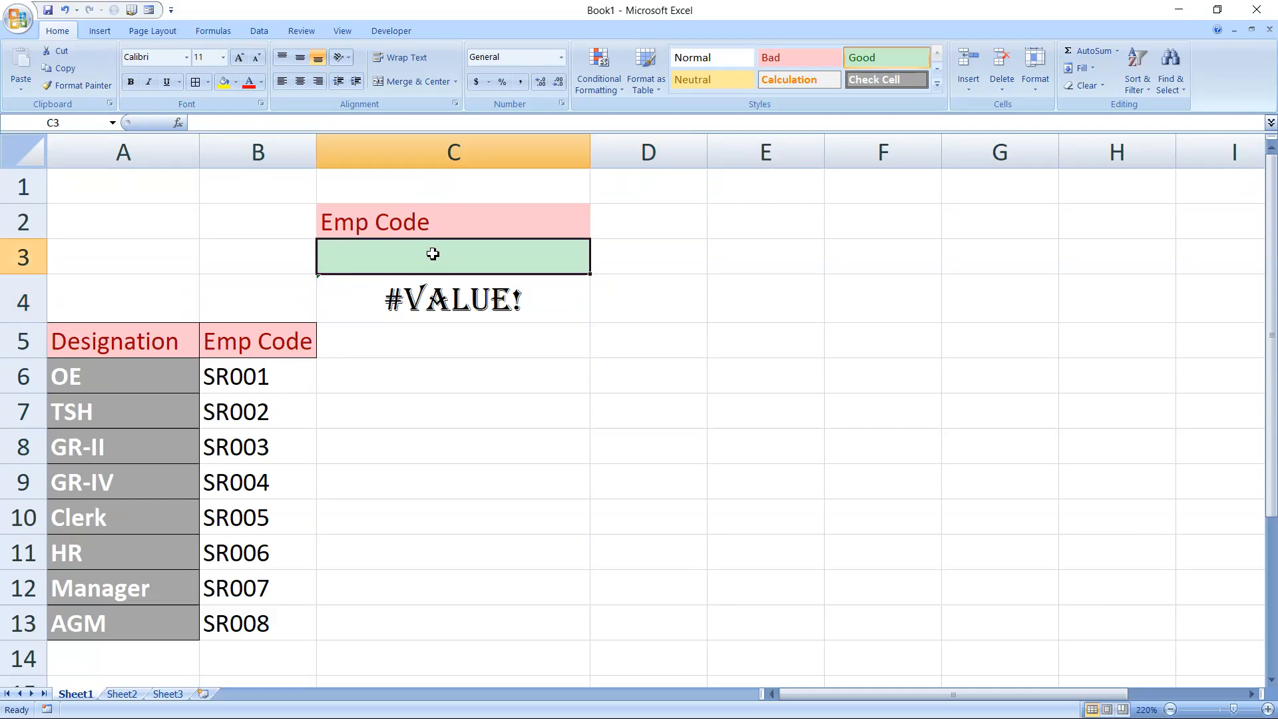
text(SR)))
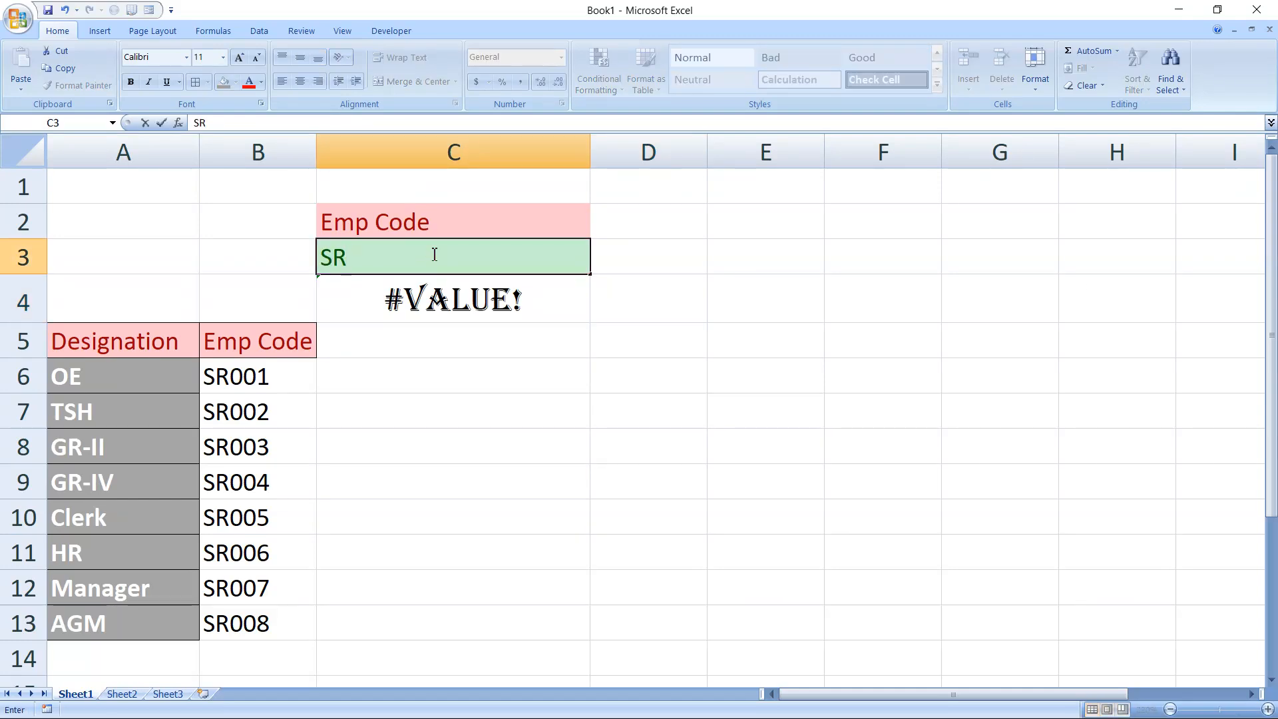
key(BackSpace)
key(BackSpace)
text(001)
key(Tab)
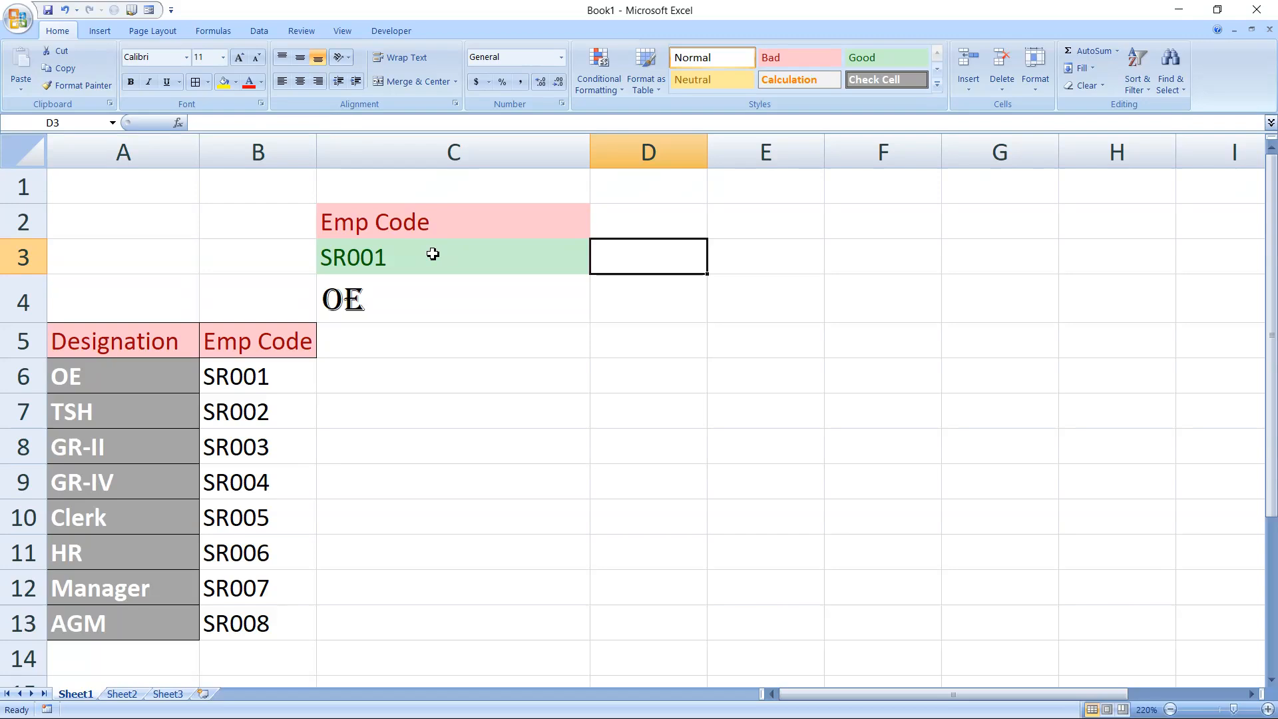
Replace the code in cell C3 with SR007 to test the lookup again
click(388, 251)
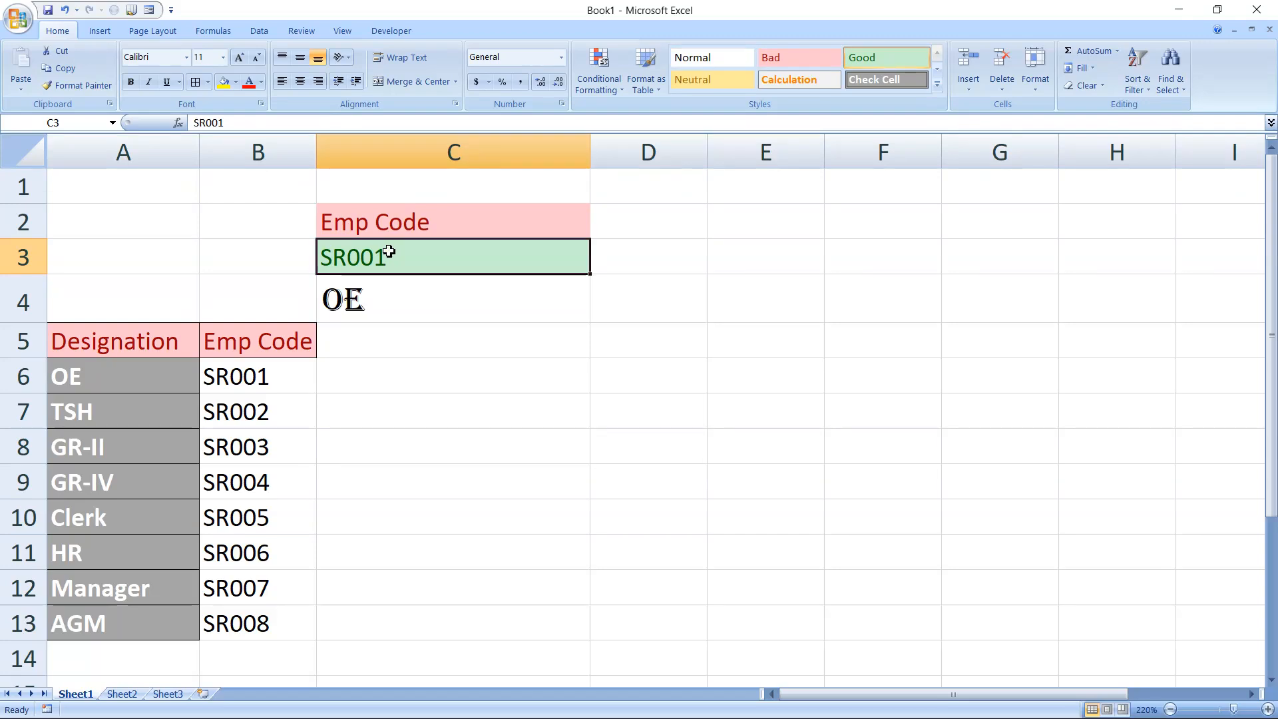
text(SR)
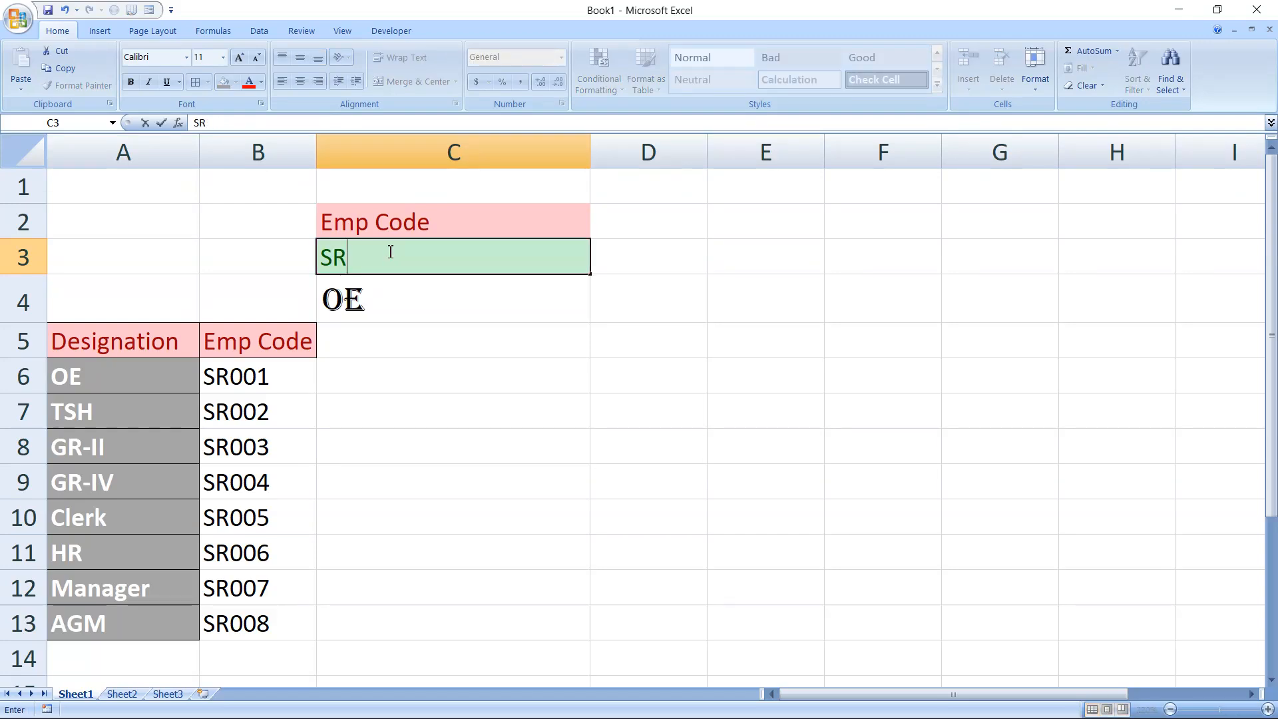
text(007)
key(Tab)
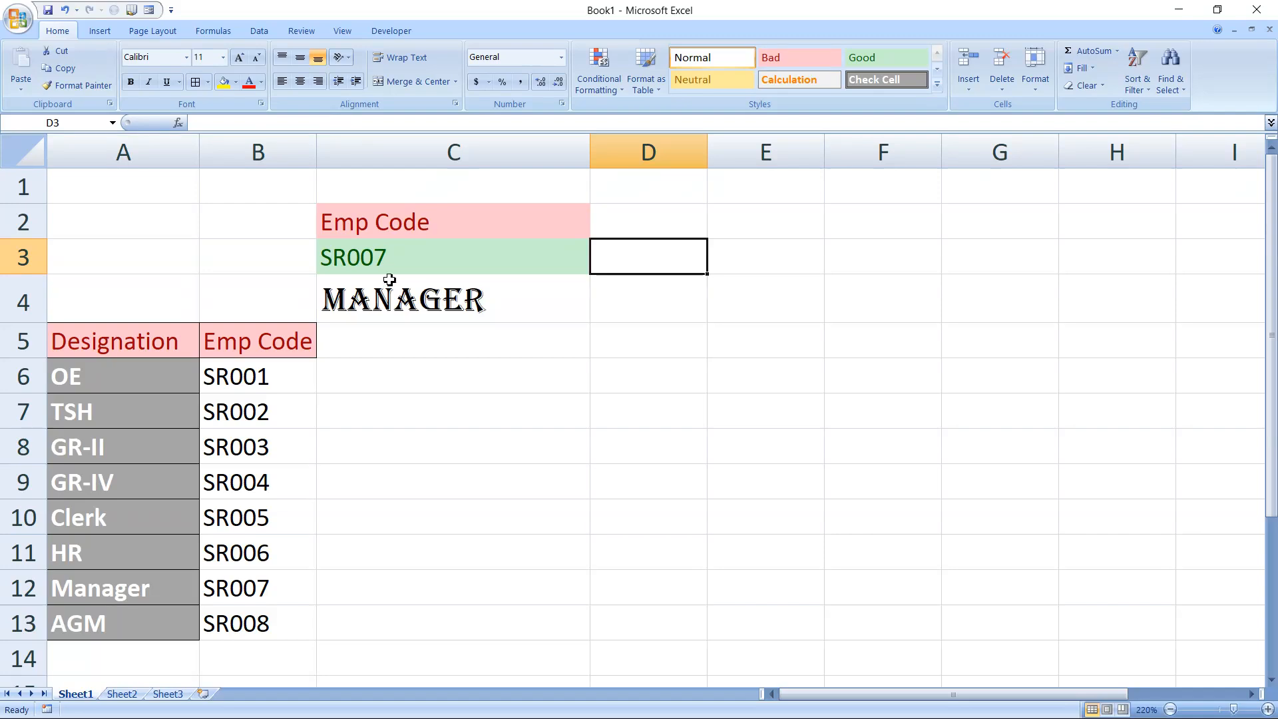
Clear the code in cell C3 and start wrapping the CHOOSE formula in C4 in an IFERROR function
click(396, 263)
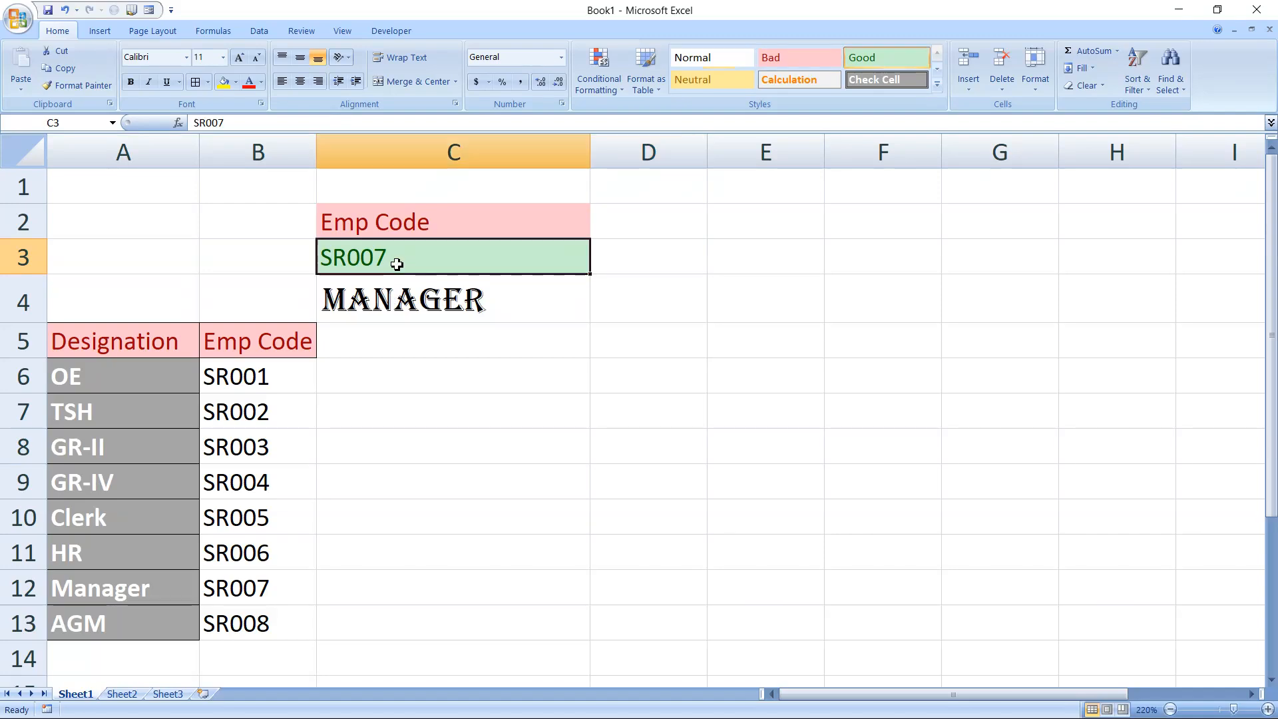
key(Delete)
click(404, 297)
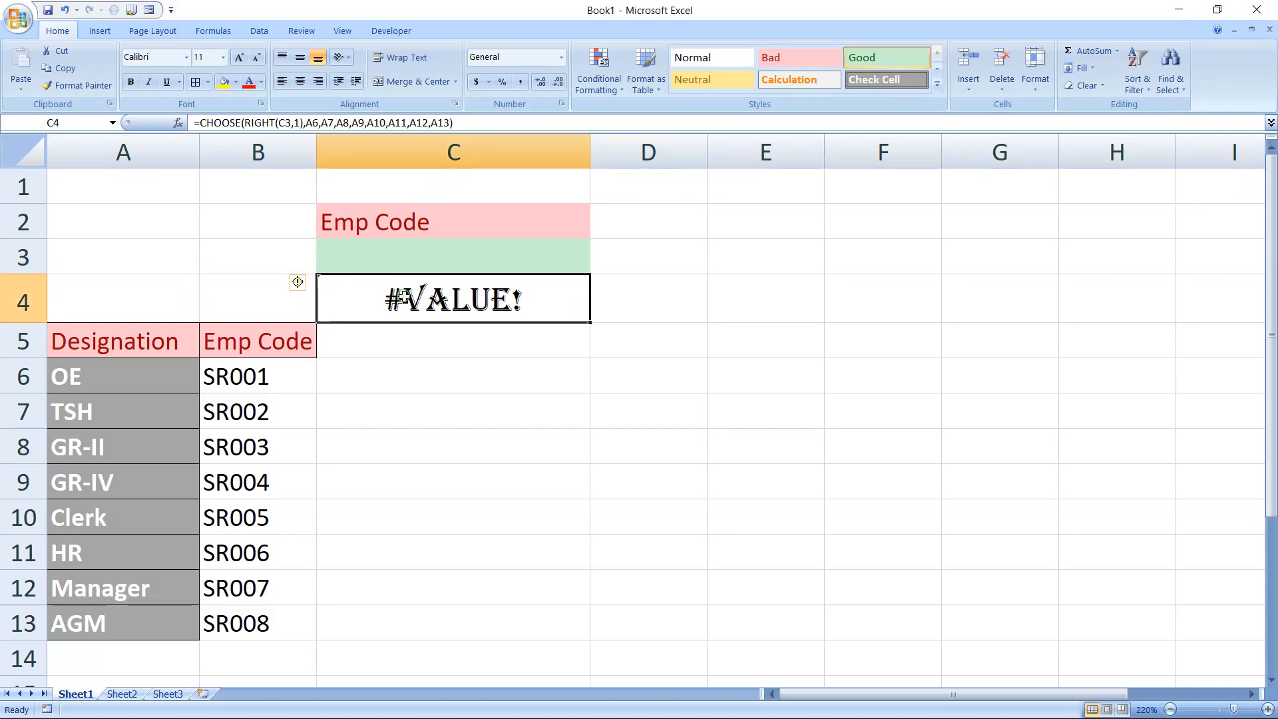
click(203, 122)
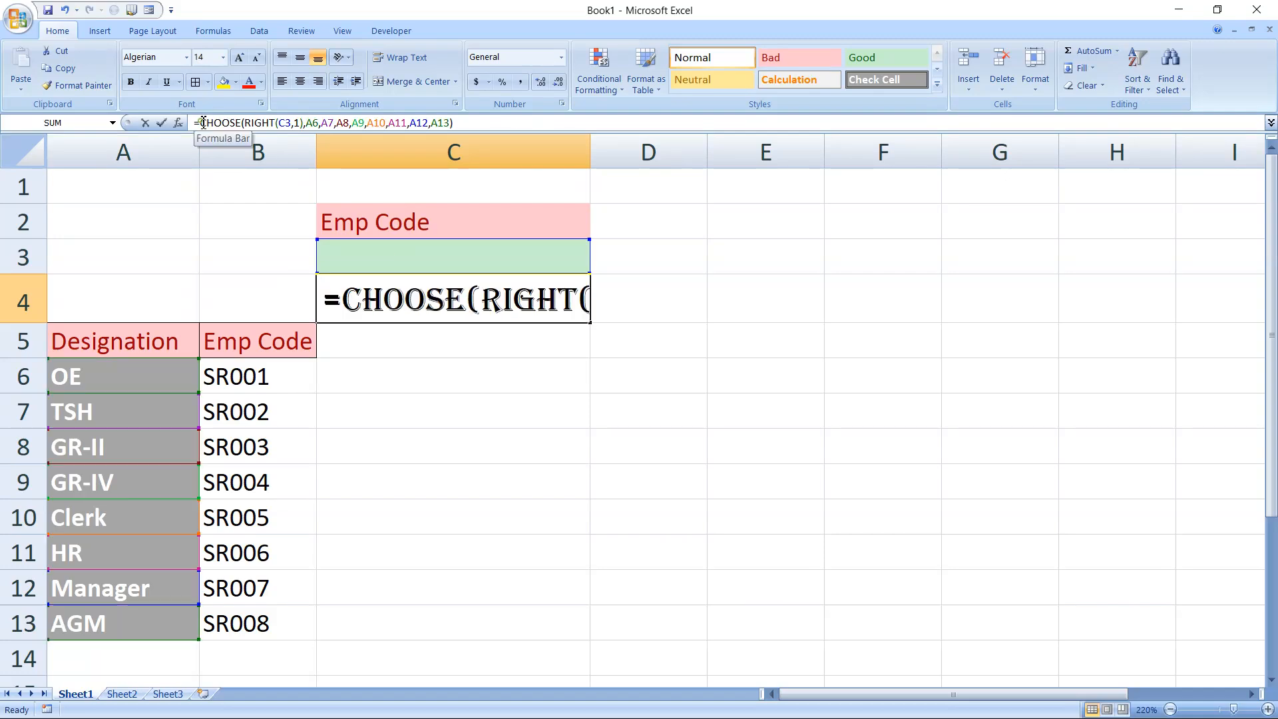
text(IF)
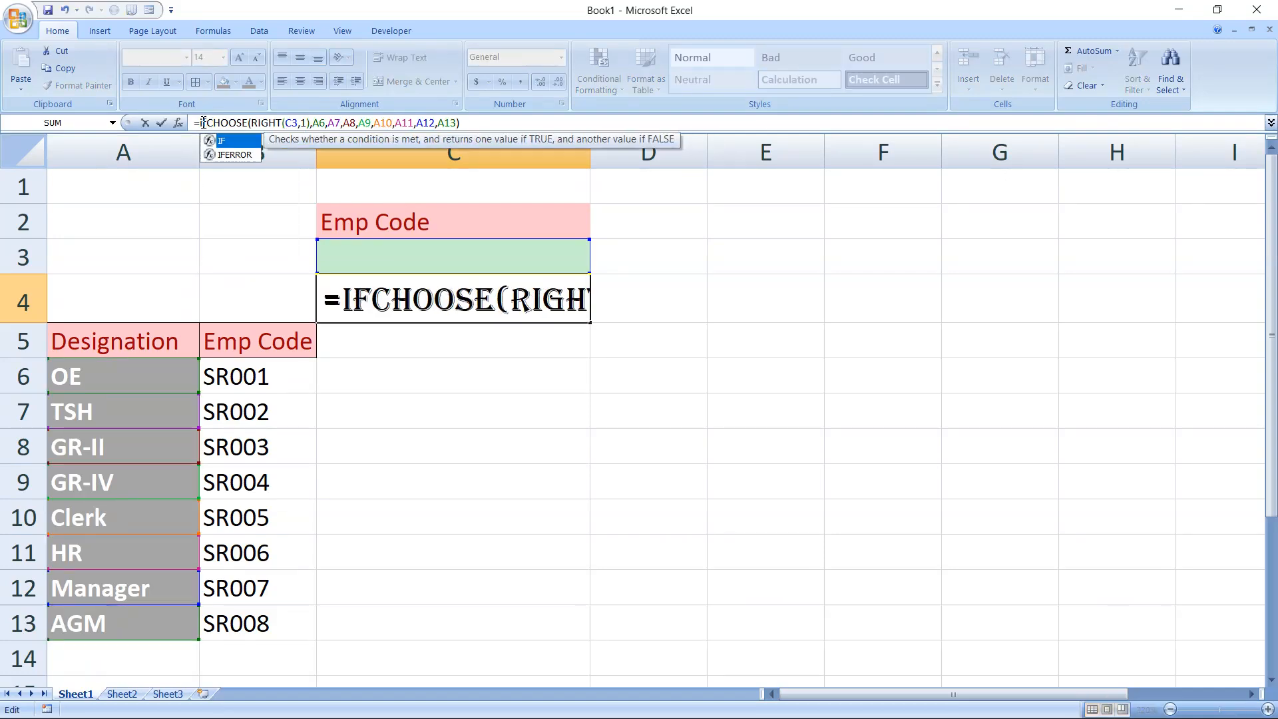
text(E)
key(Tab)
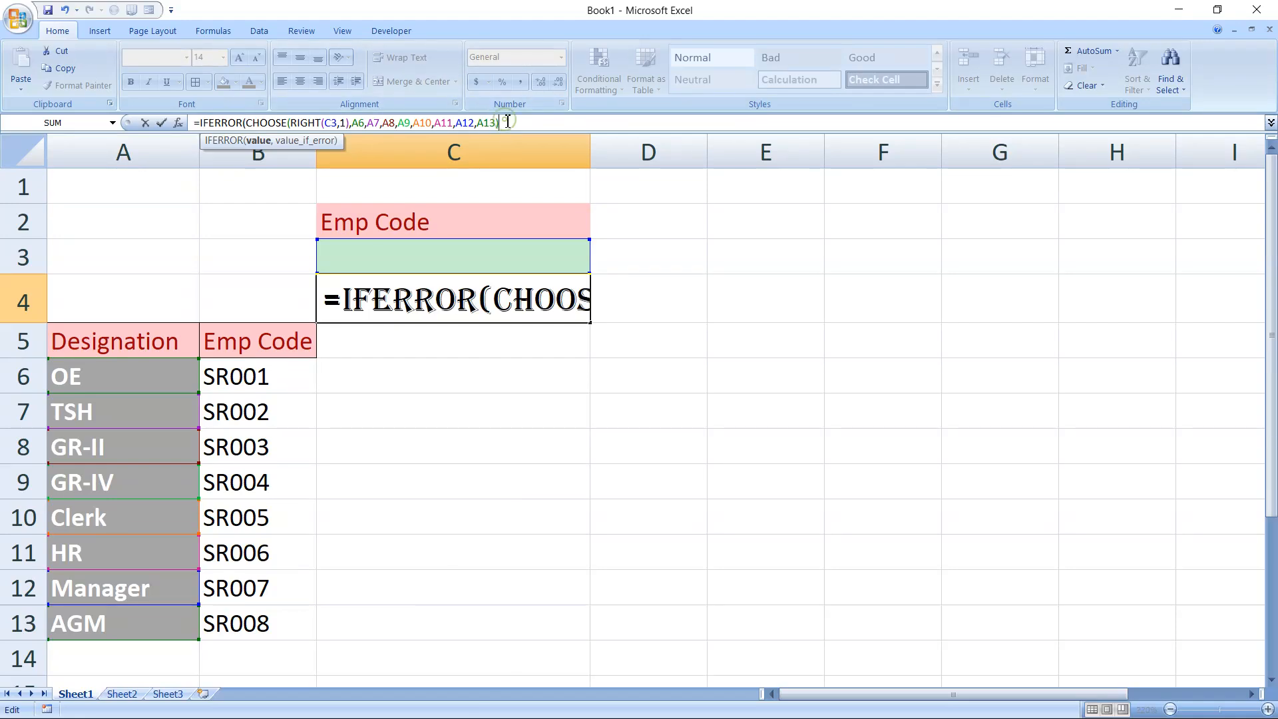
Complete the IFERROR formula with the fallback text "Provide EMP Code" and widen column C to fit it
text(,"Pr)
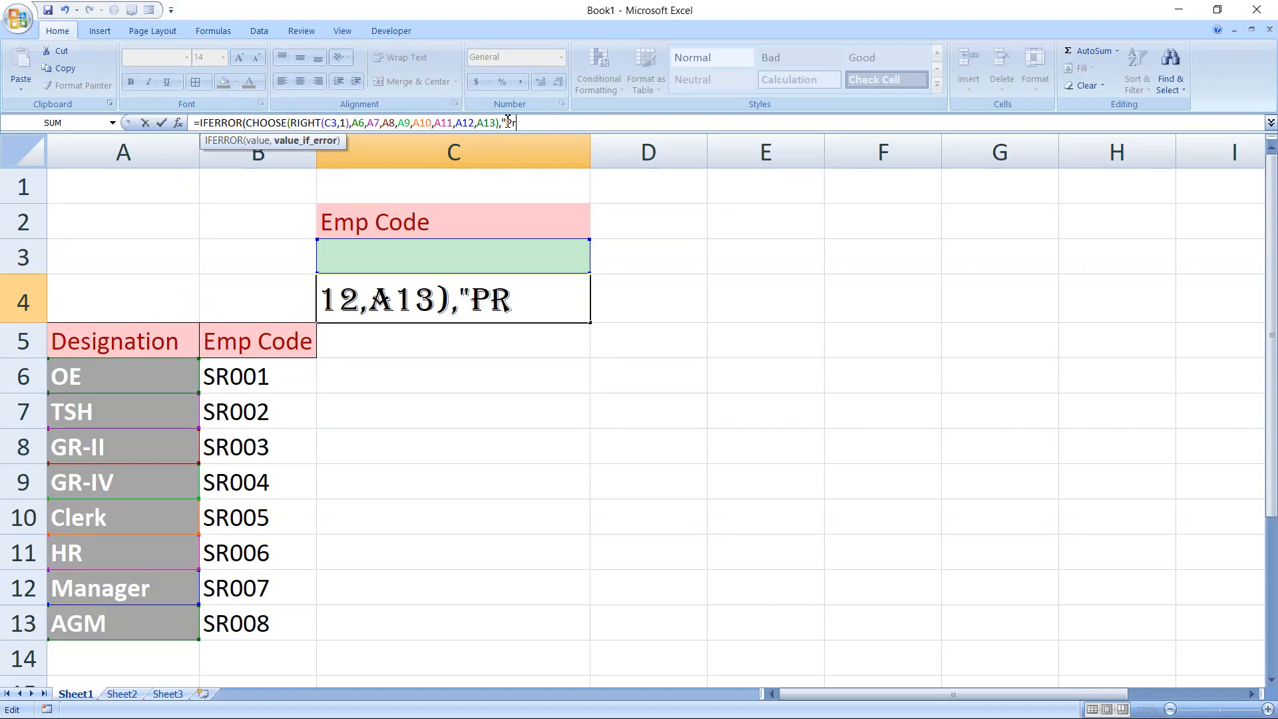
text(iovide )
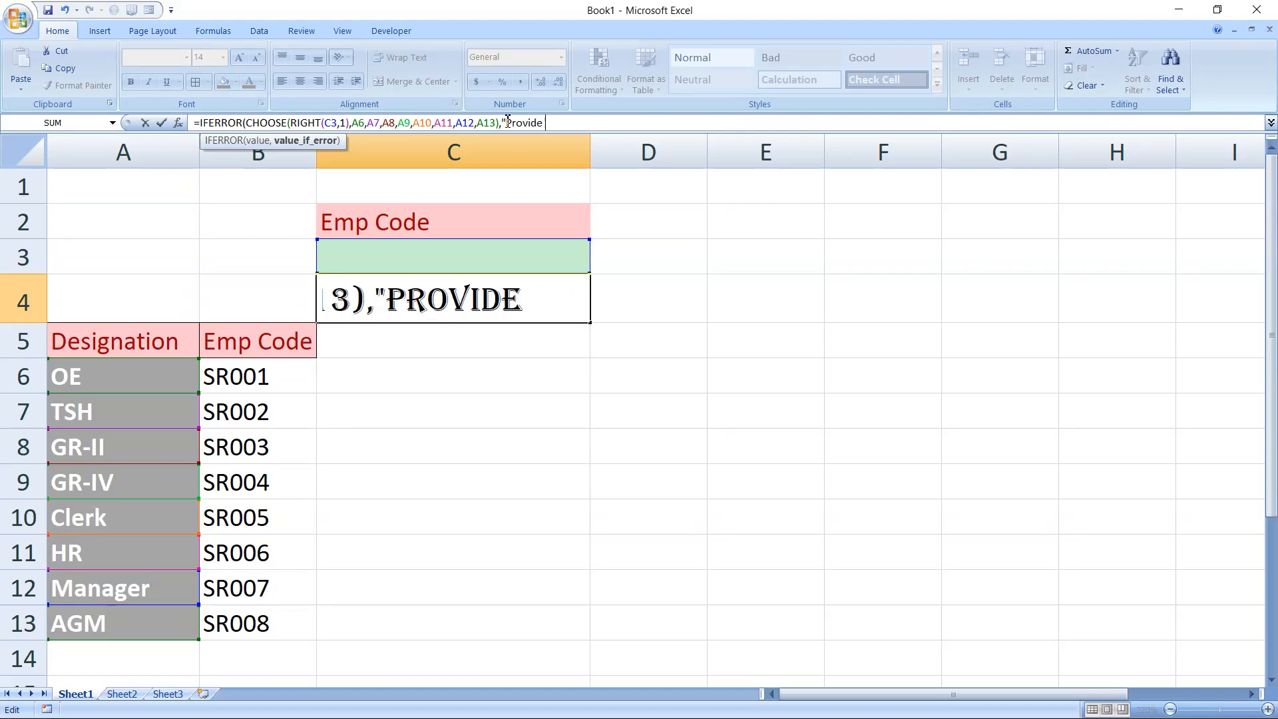
text(EMP)
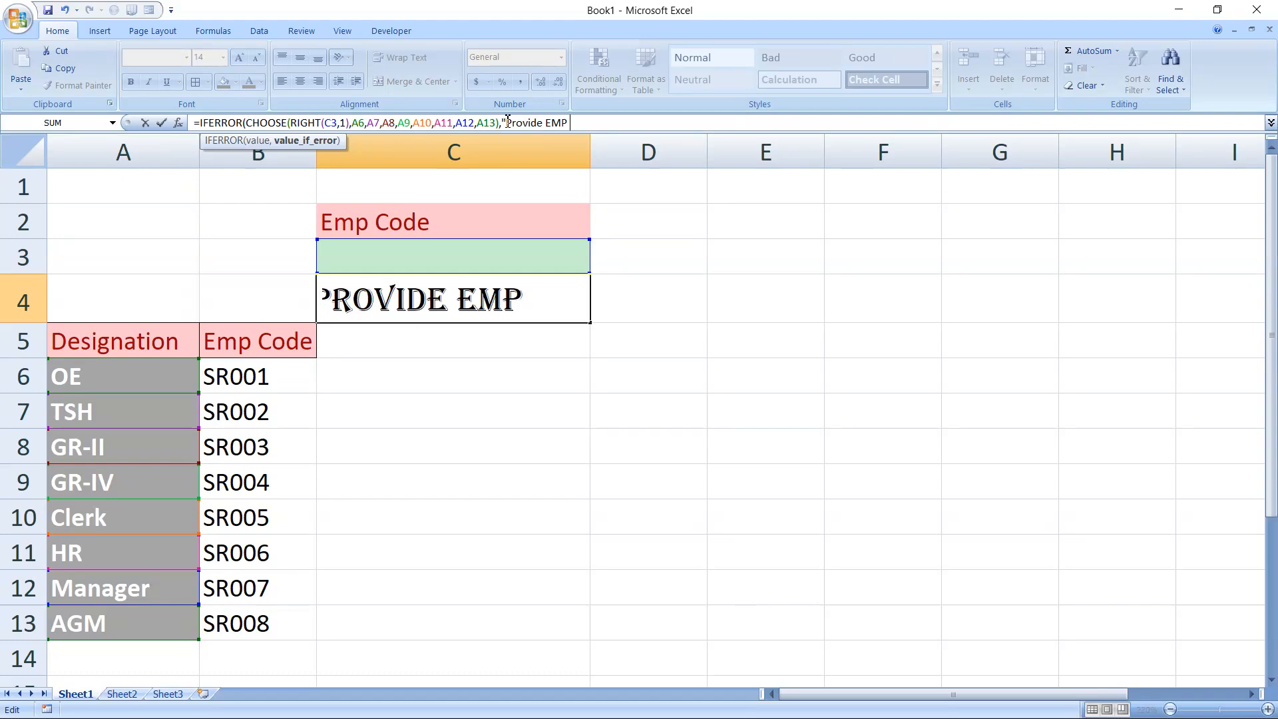
text( Code)
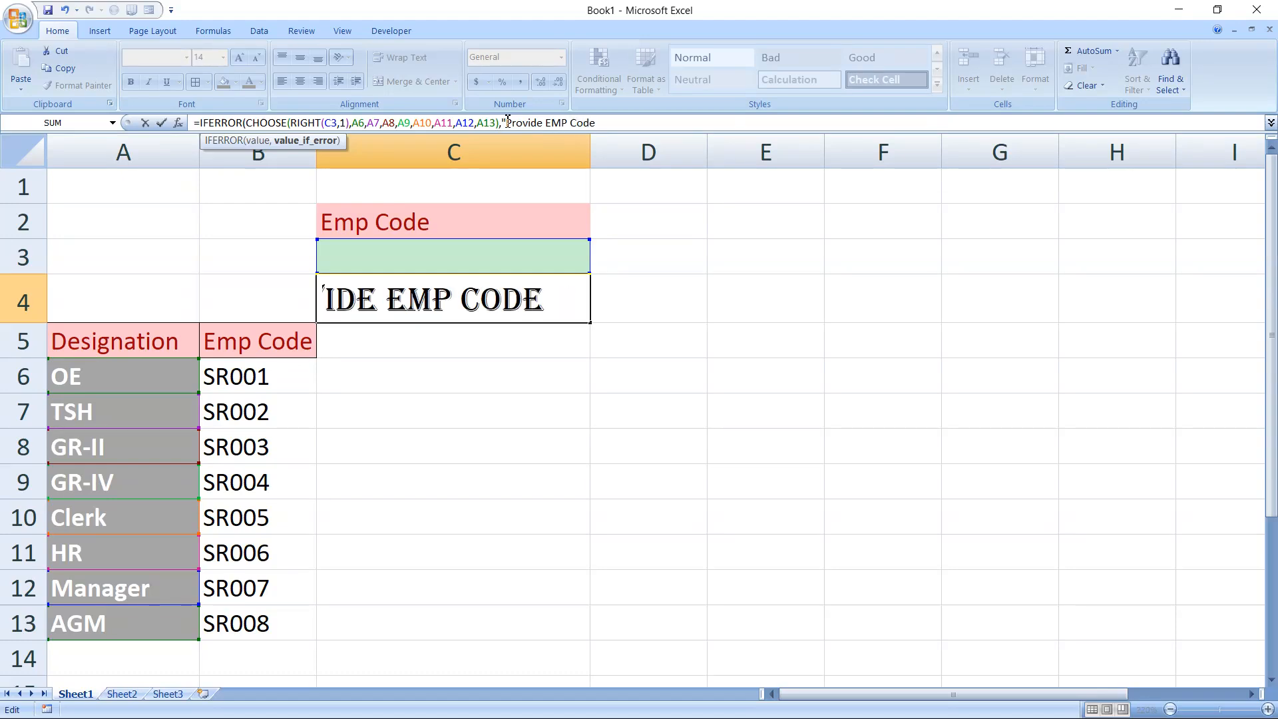
text("))
key(Tab)
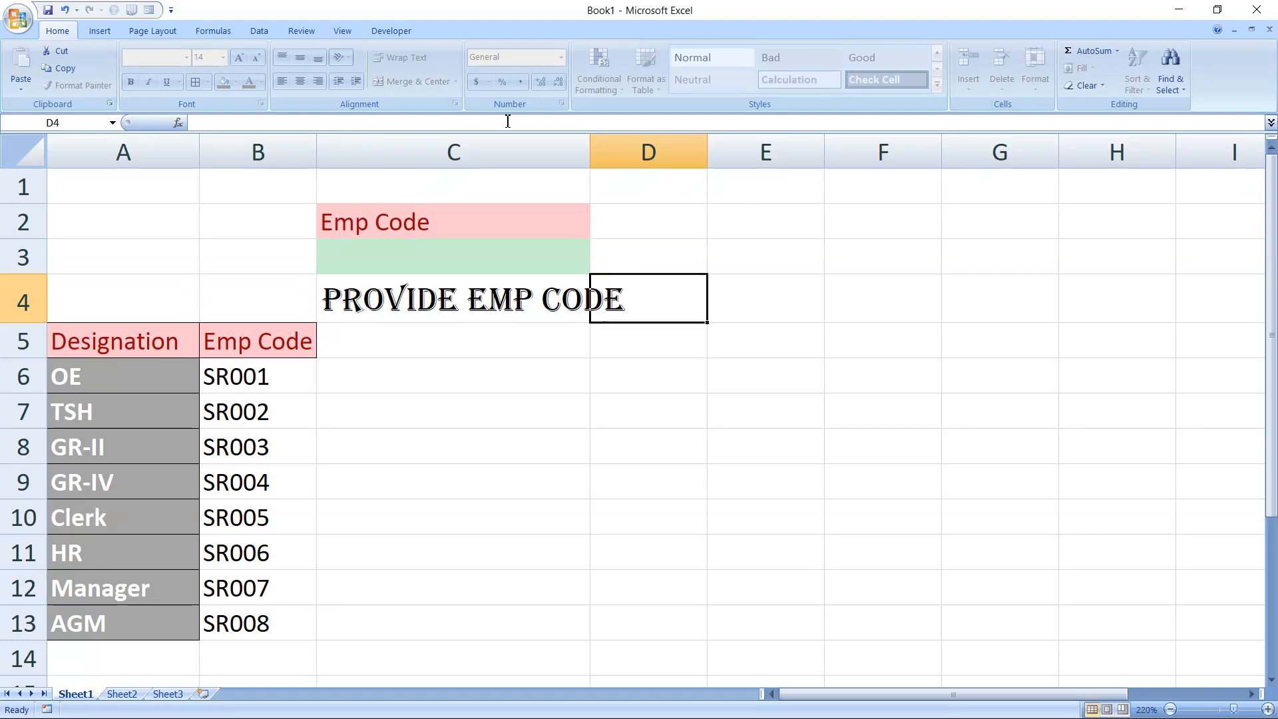
drag(590, 139, 634, 139)
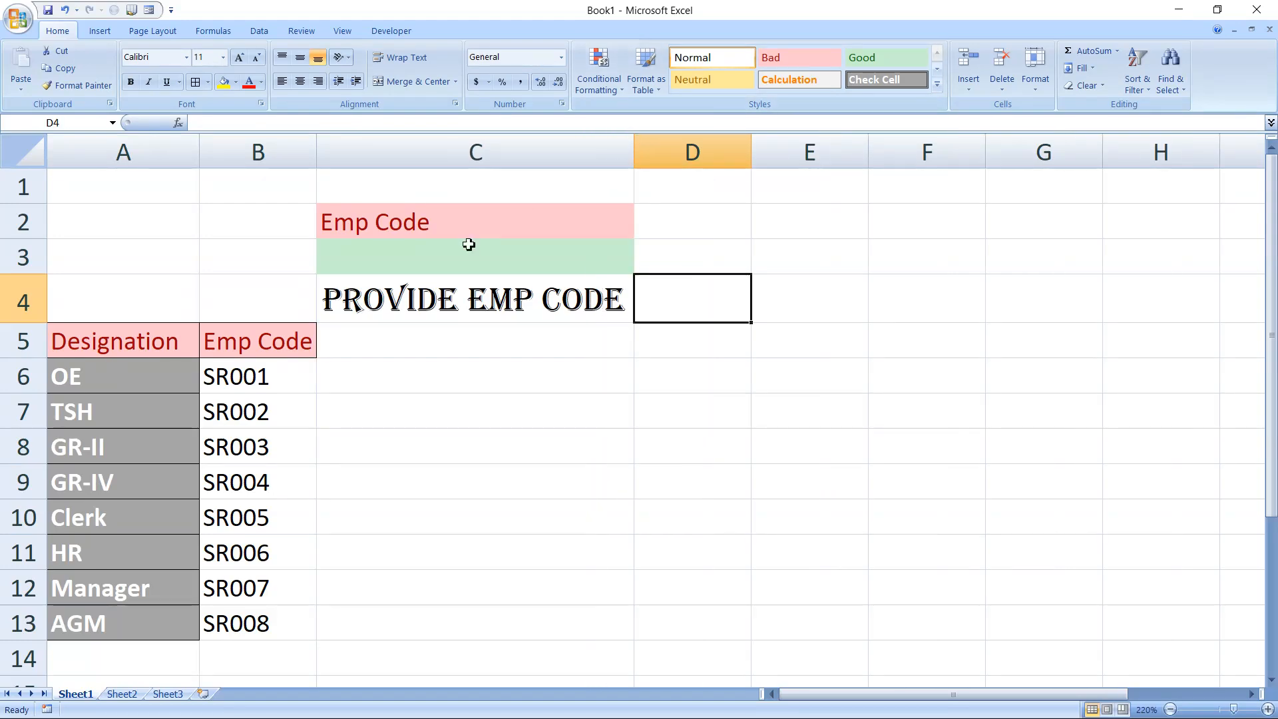
Open data validation for cell C3 and set the allowed entry type to List
click(457, 261)
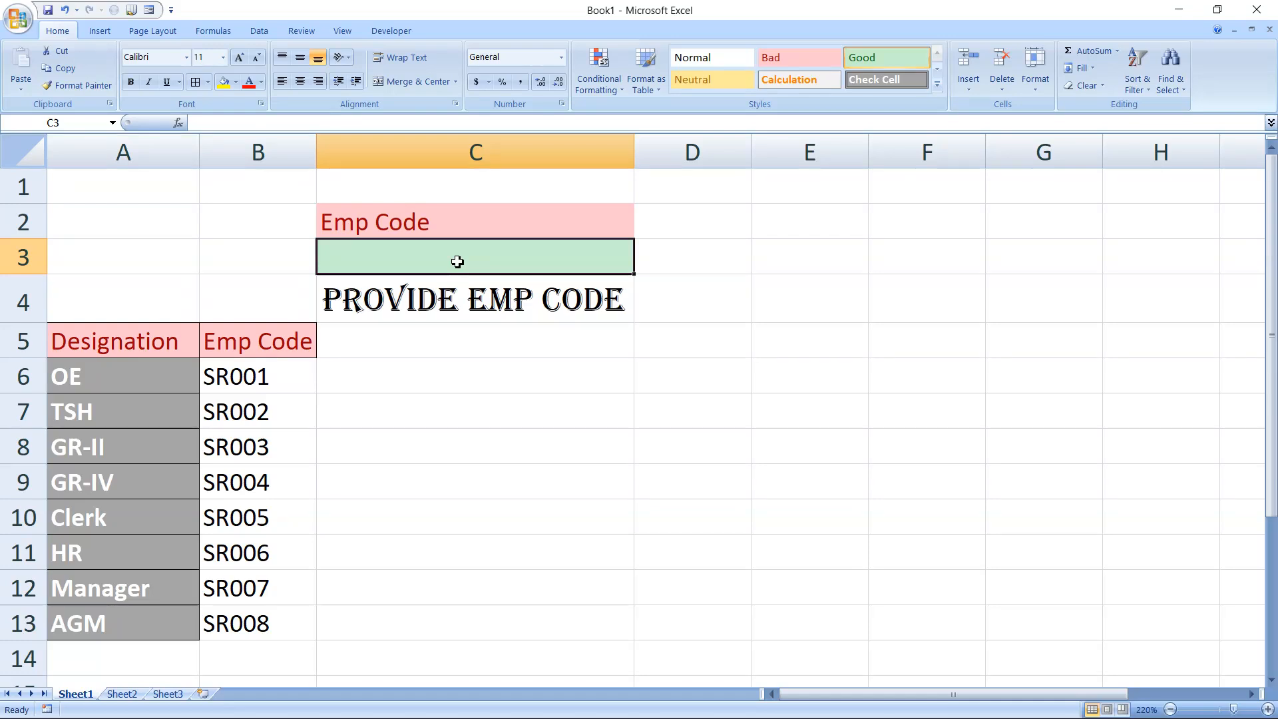
click(100, 33)
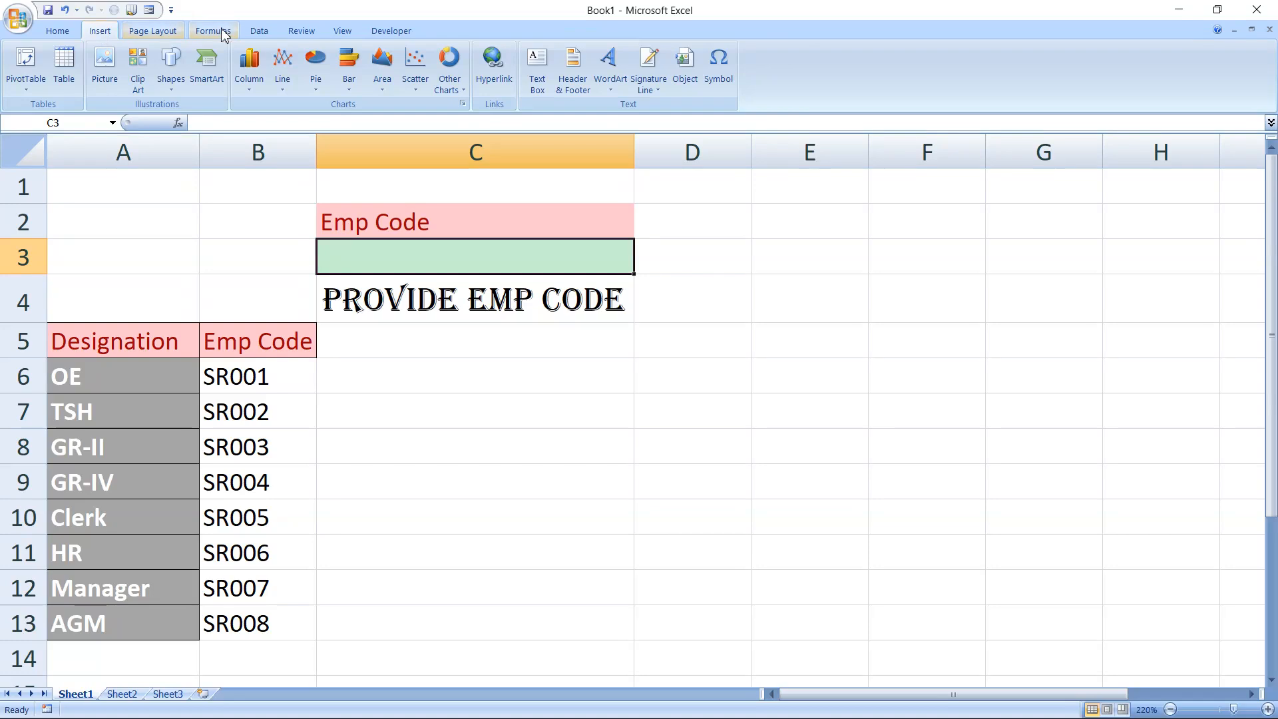
click(260, 31)
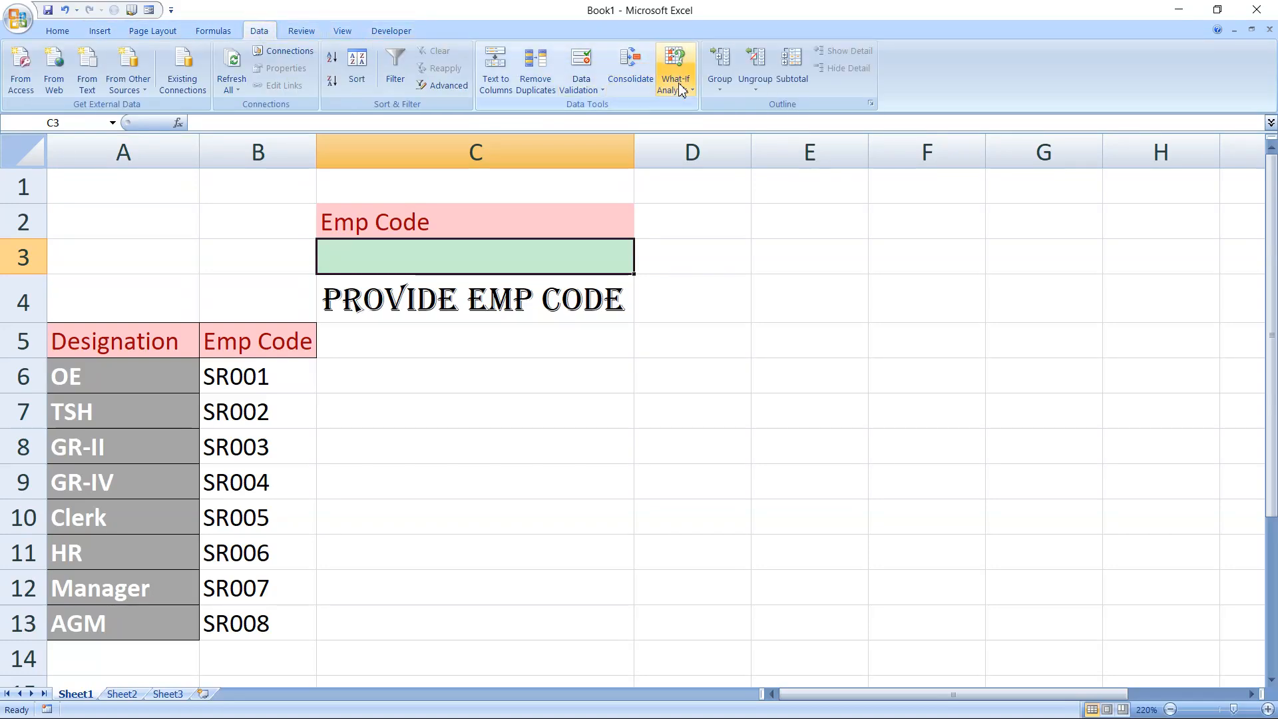
click(581, 86)
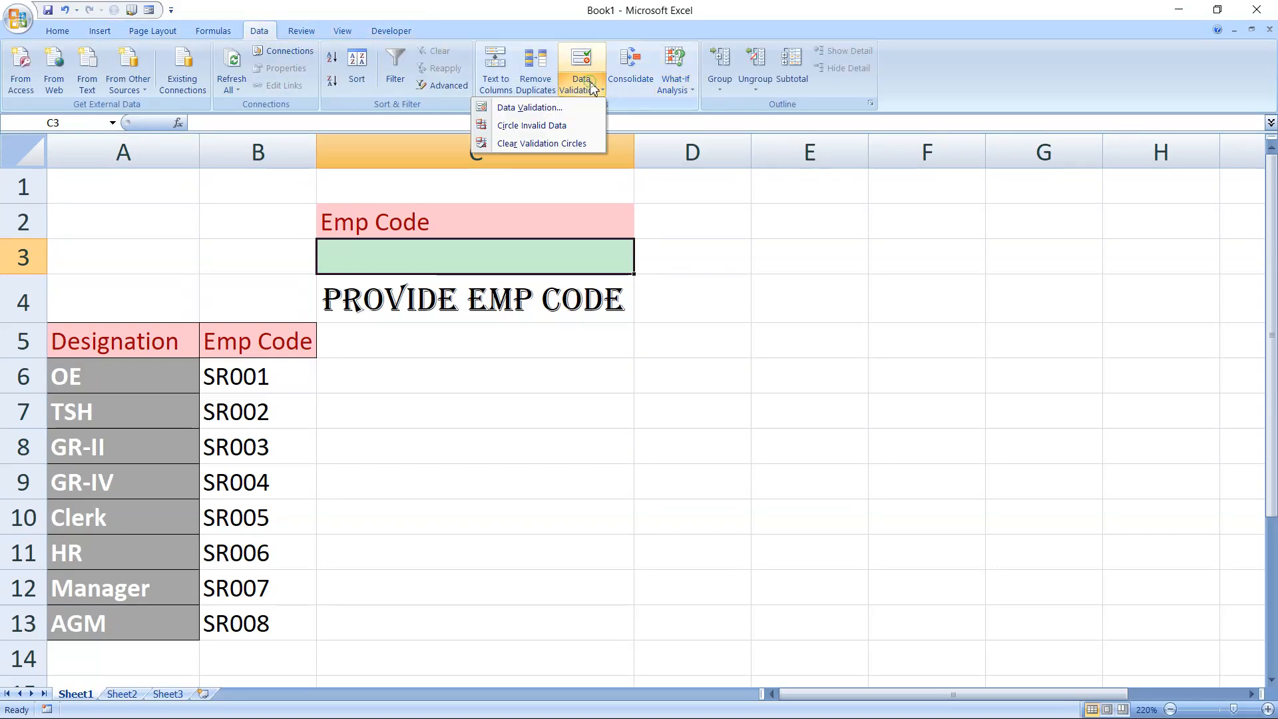
click(556, 108)
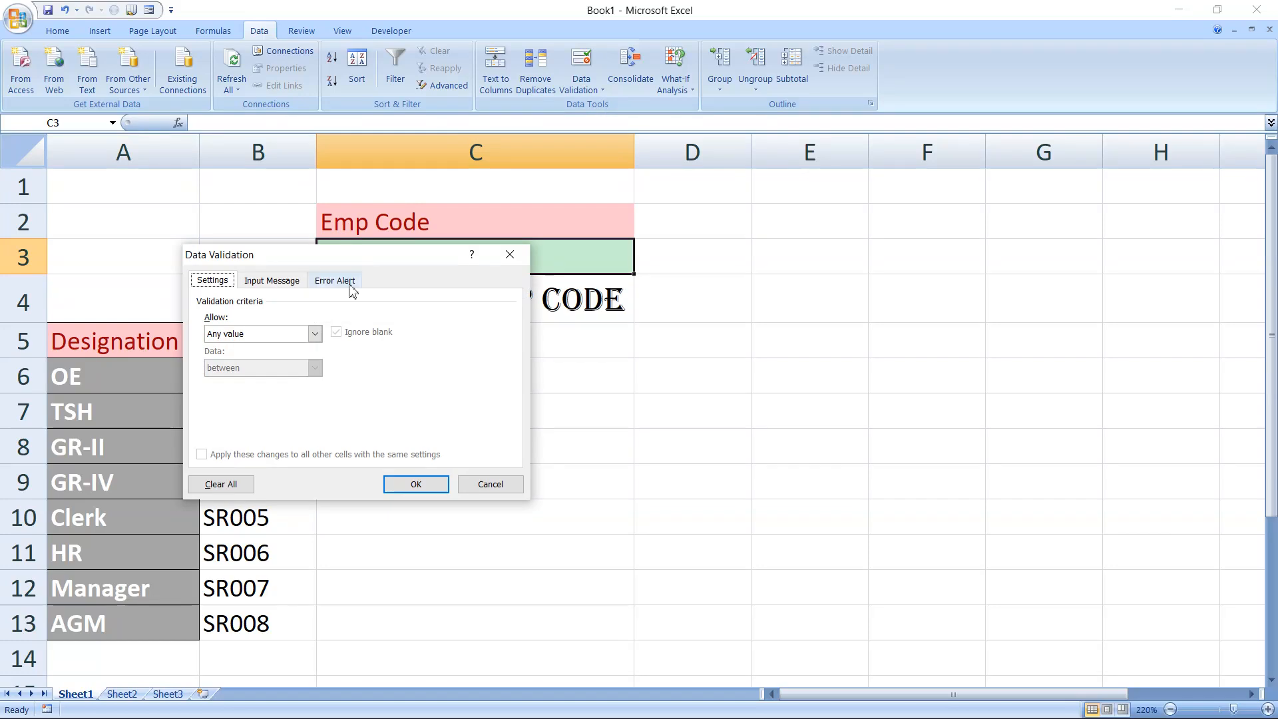
click(314, 334)
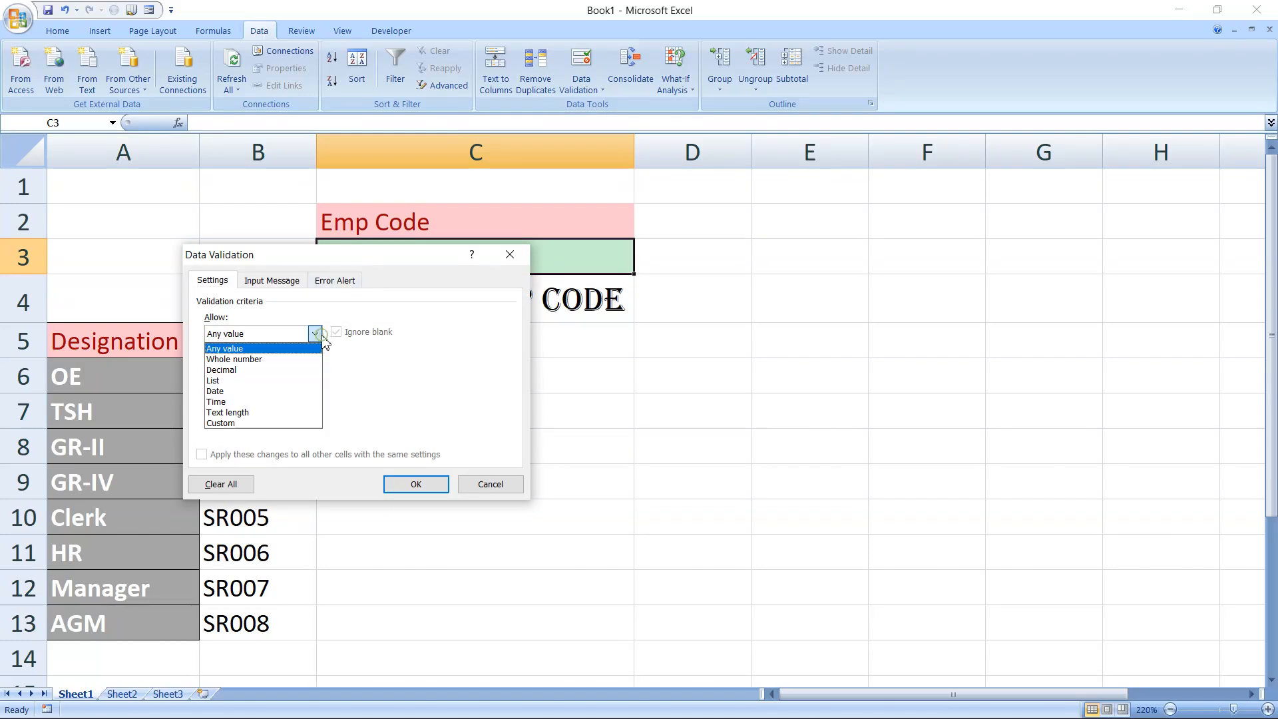
click(233, 382)
Set the validation list source to the employee codes in B6:B13 and apply it
click(218, 401)
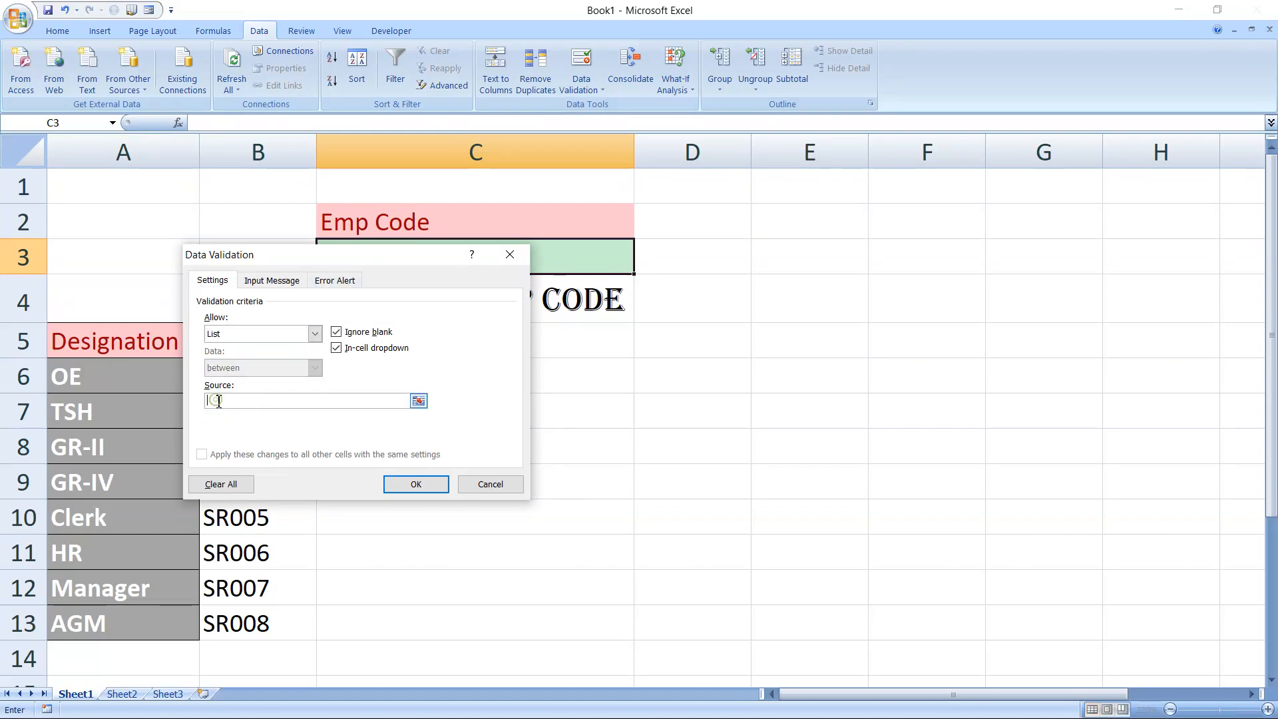
drag(273, 257, 630, 203)
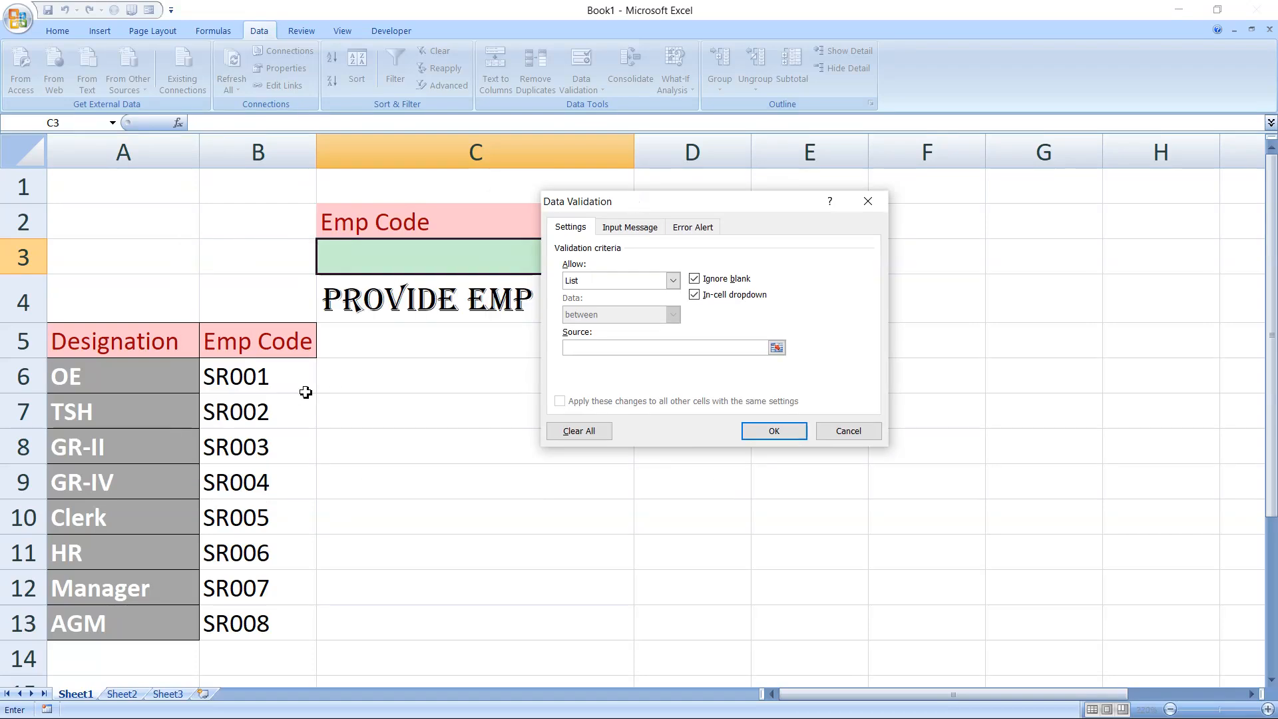
drag(273, 378, 280, 633)
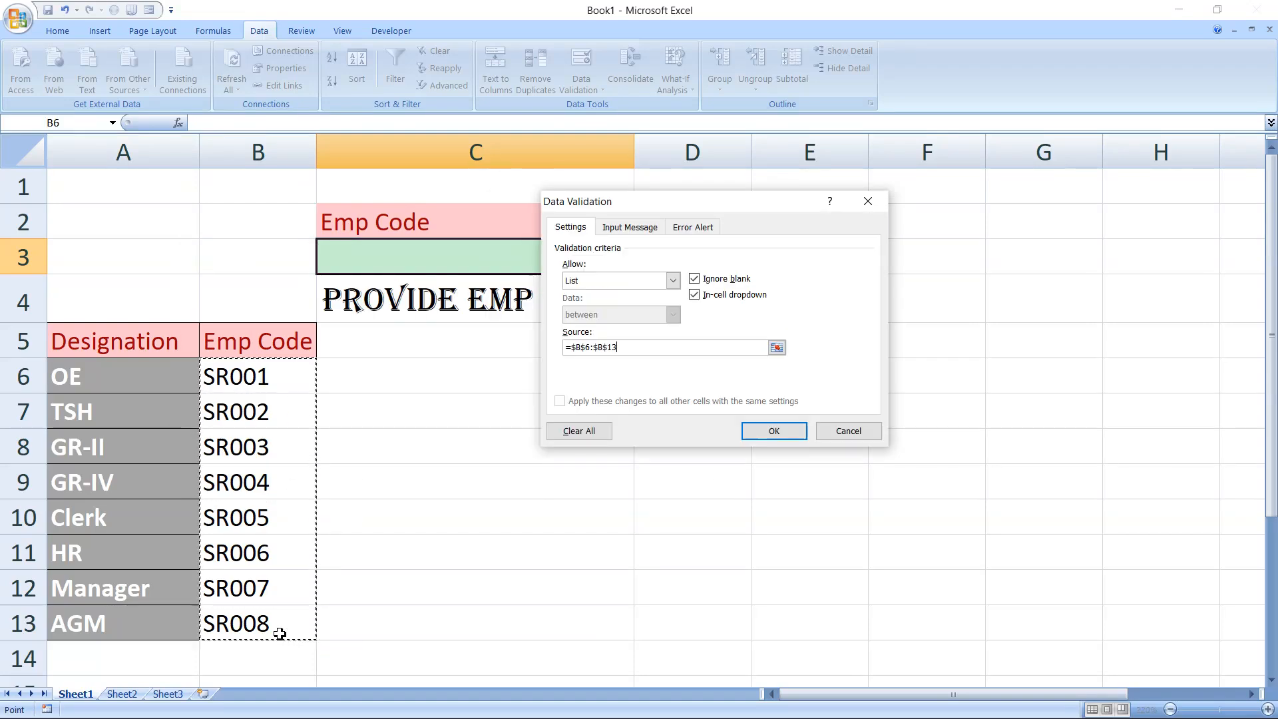
click(774, 431)
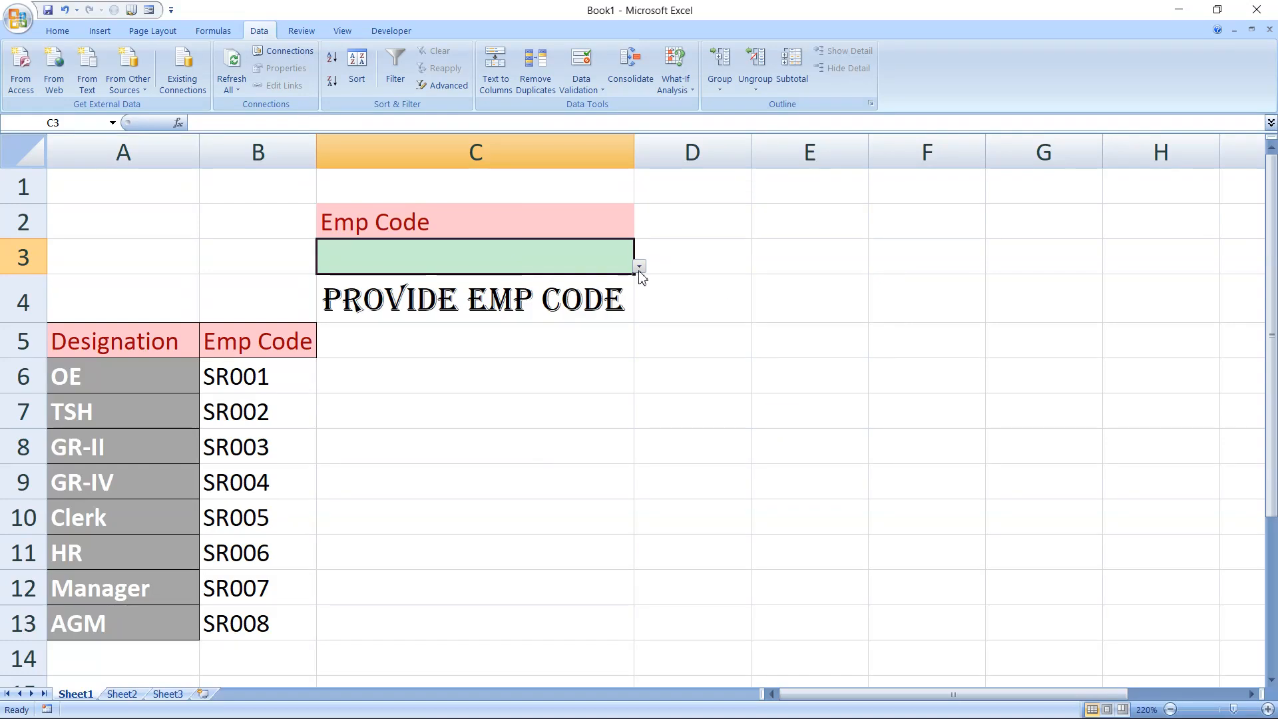
Choose SR003 from the validation list in cell C3 to test the designation lookup
click(646, 269)
click(593, 257)
click(640, 267)
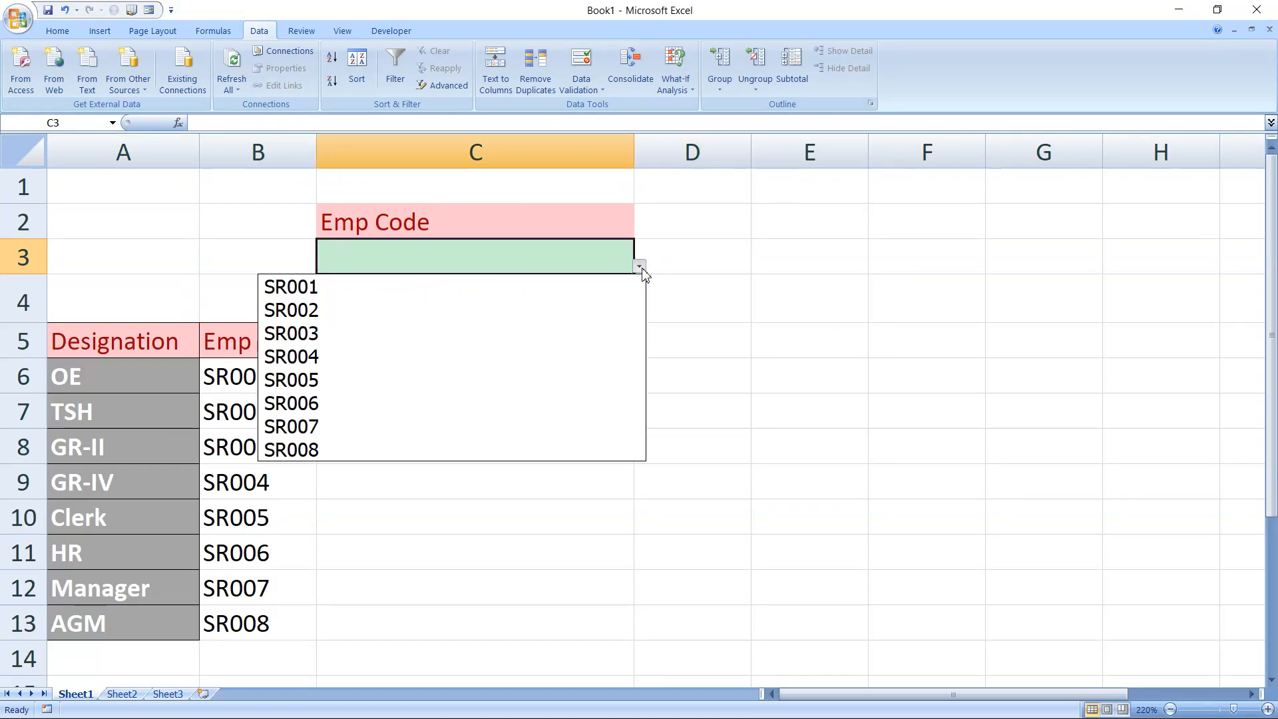
click(547, 346)
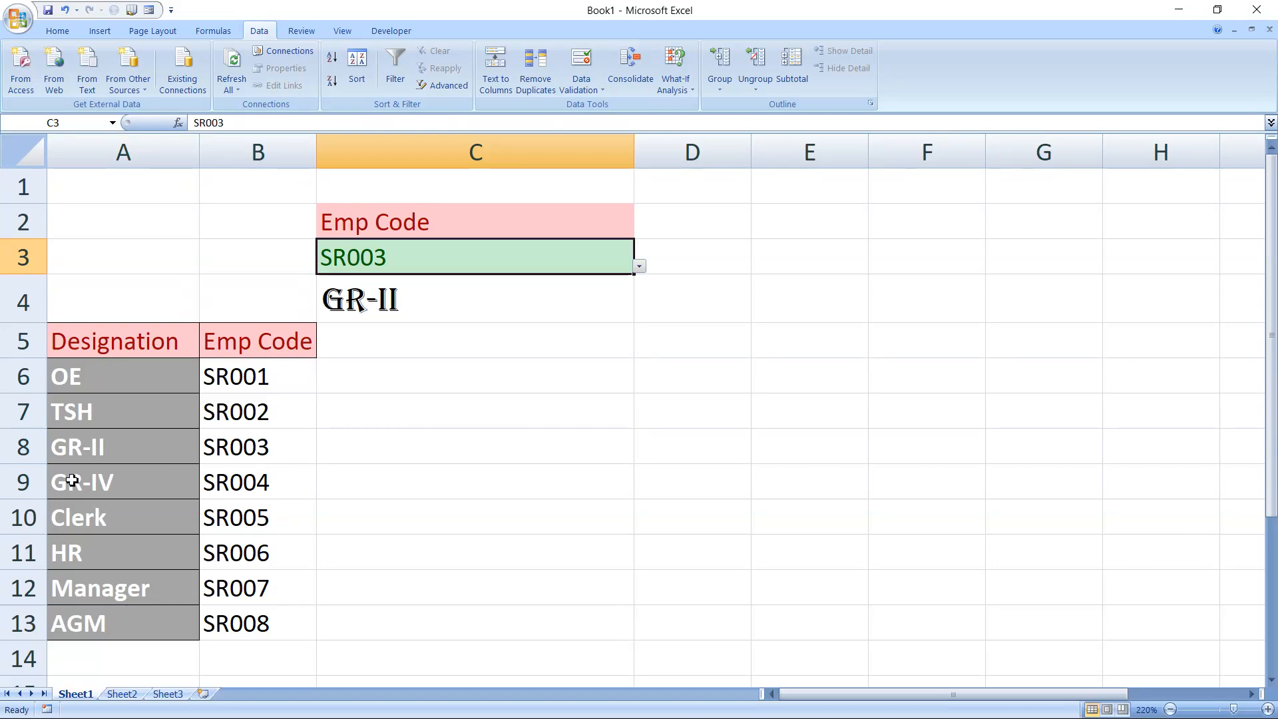
click(108, 377)
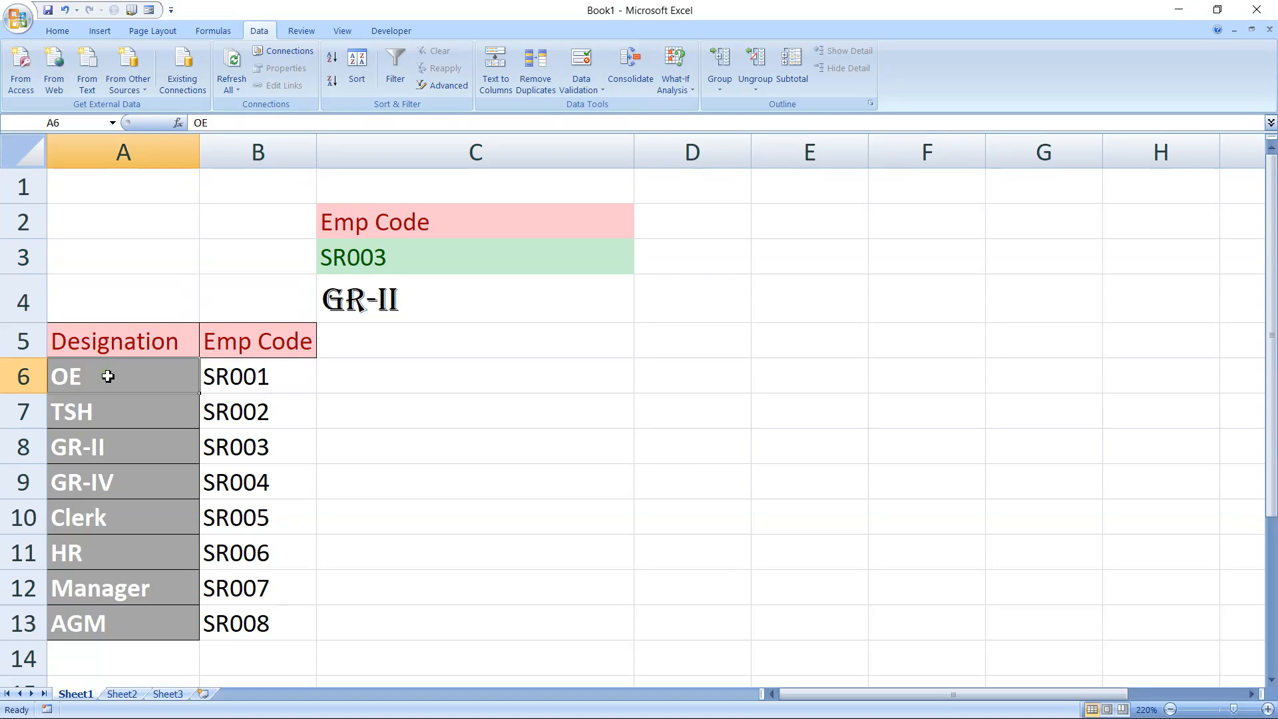
click(102, 418)
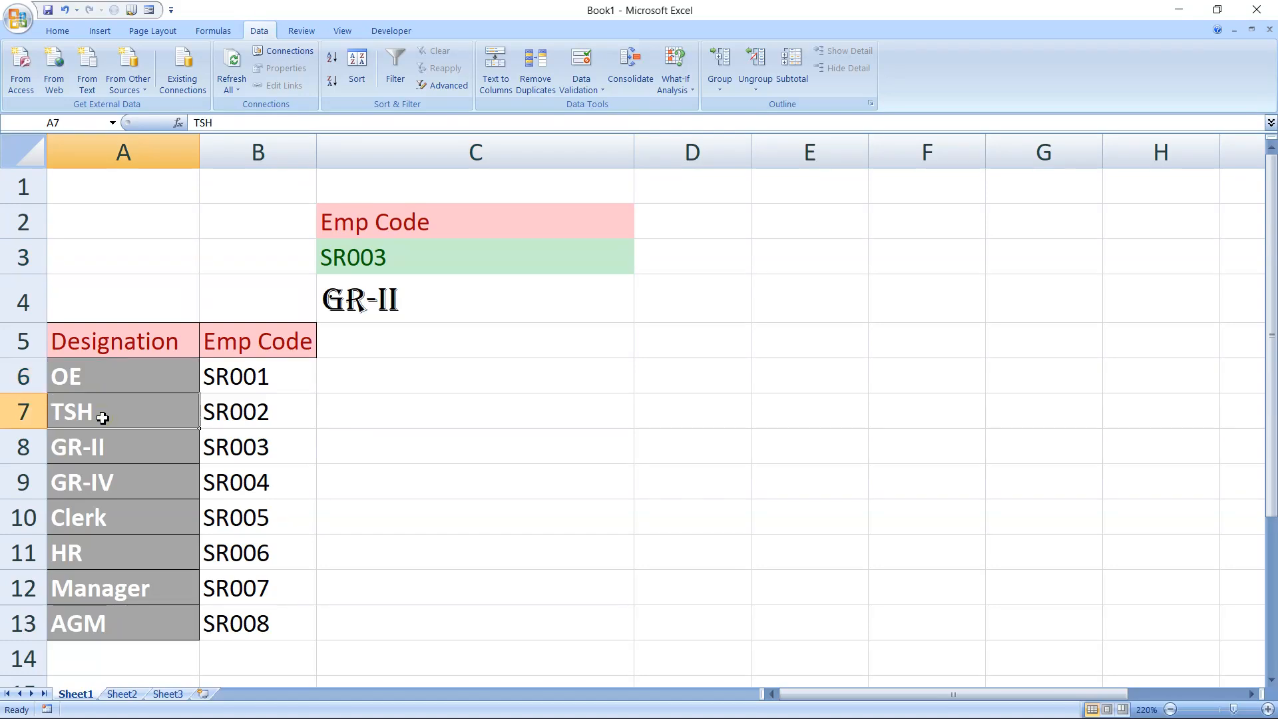
click(93, 451)
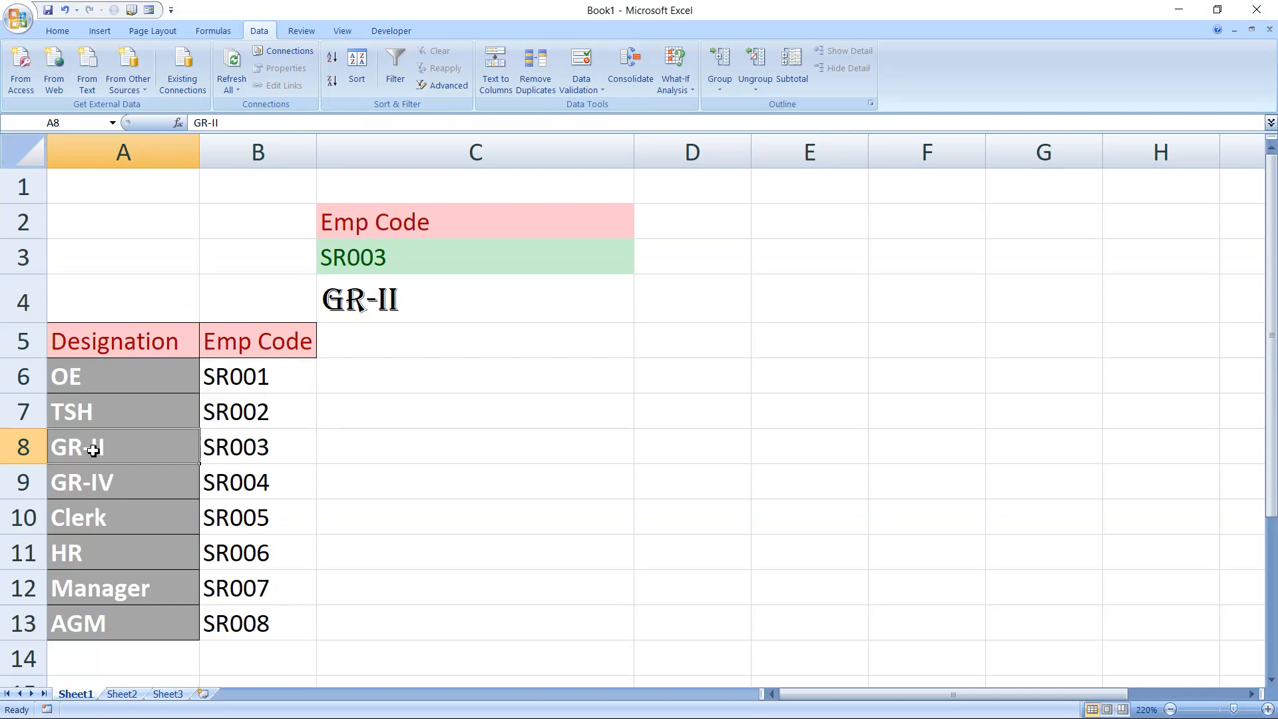
key(super)
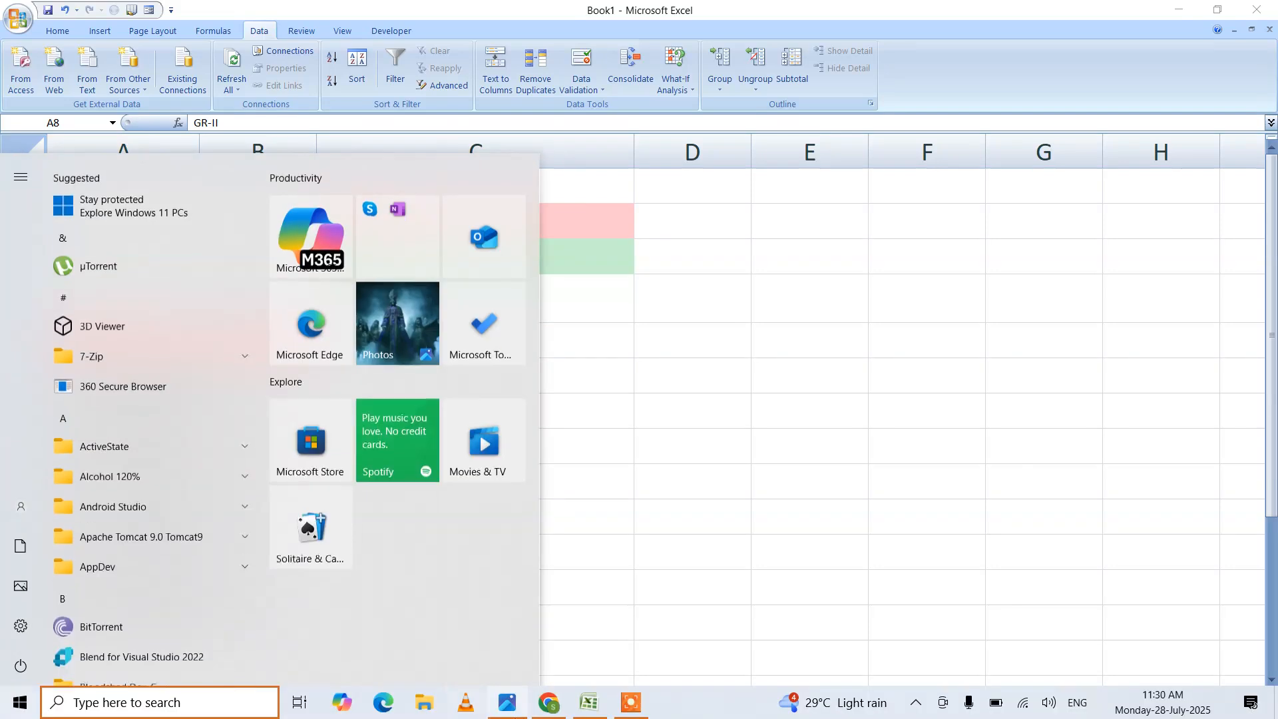
click(630, 702)
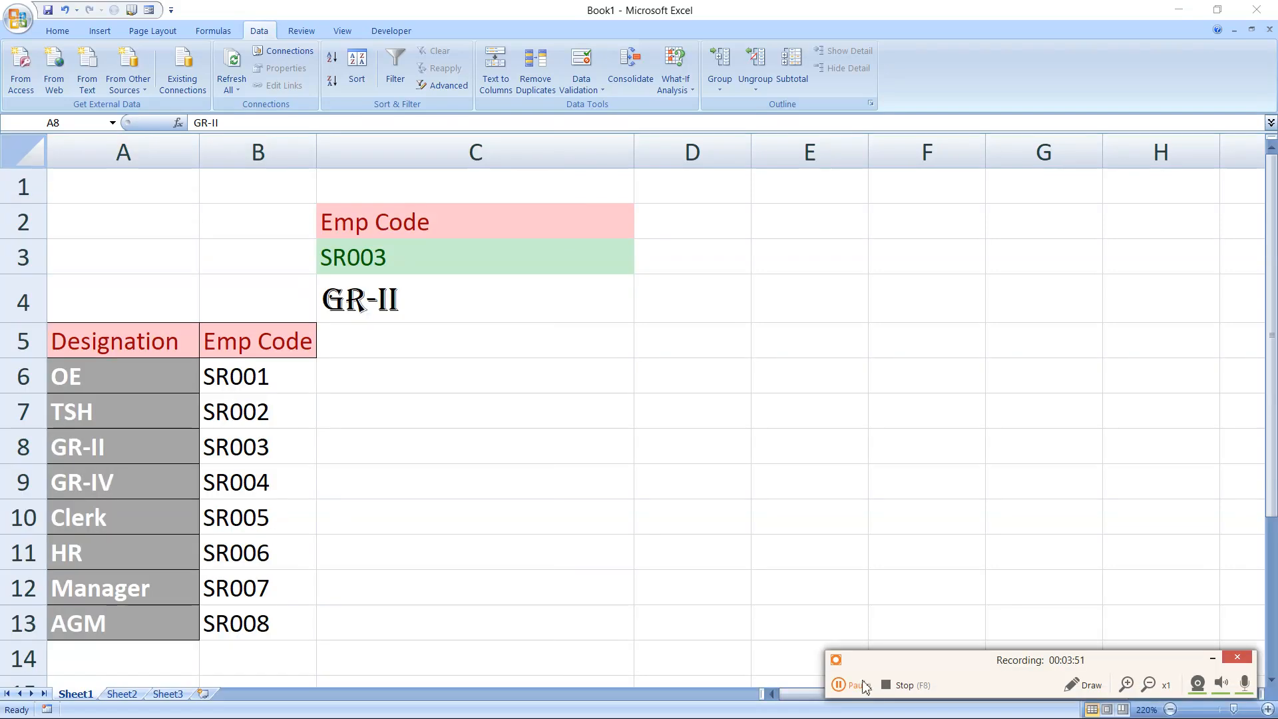